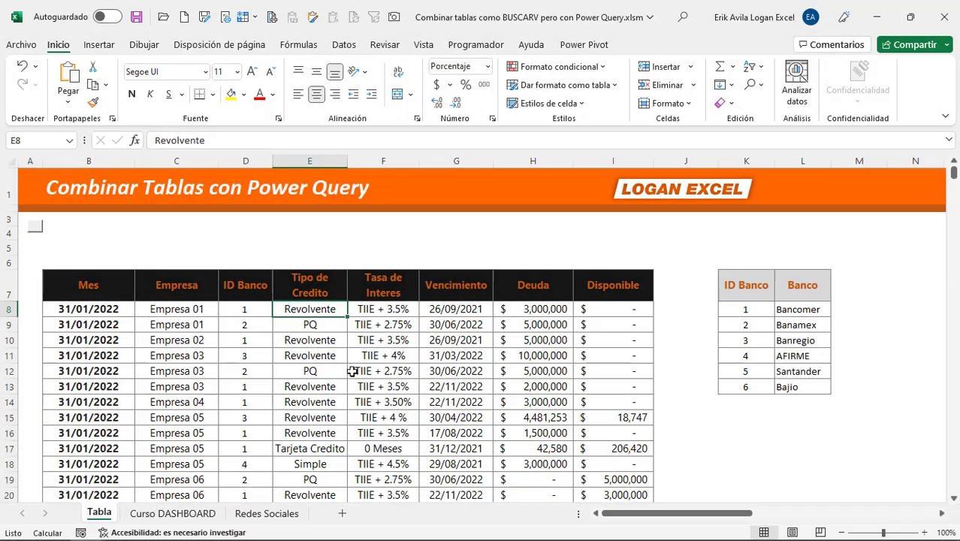
- Look over the main table's due dates, interest rates and ID Banco values
scroll(352, 371, down, 3)
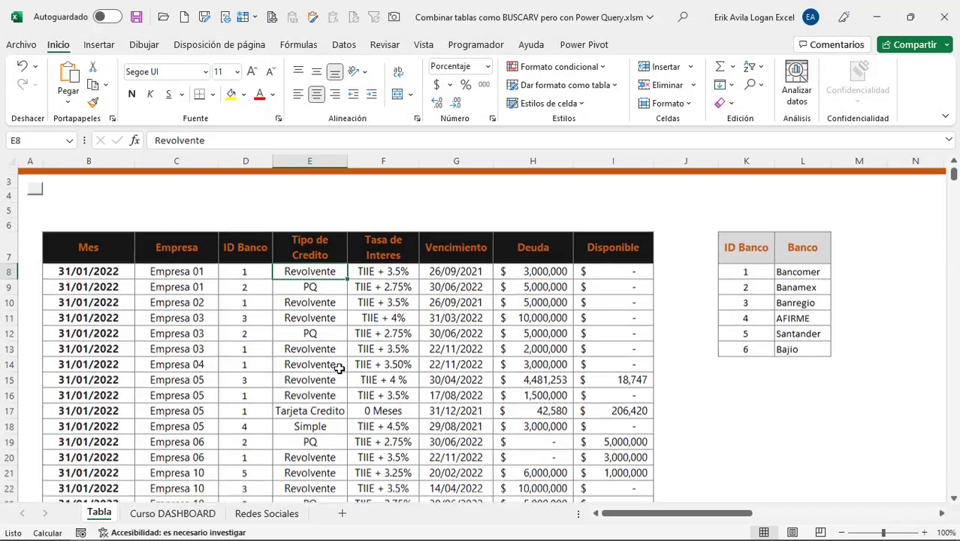
scroll(367, 338, up, 3)
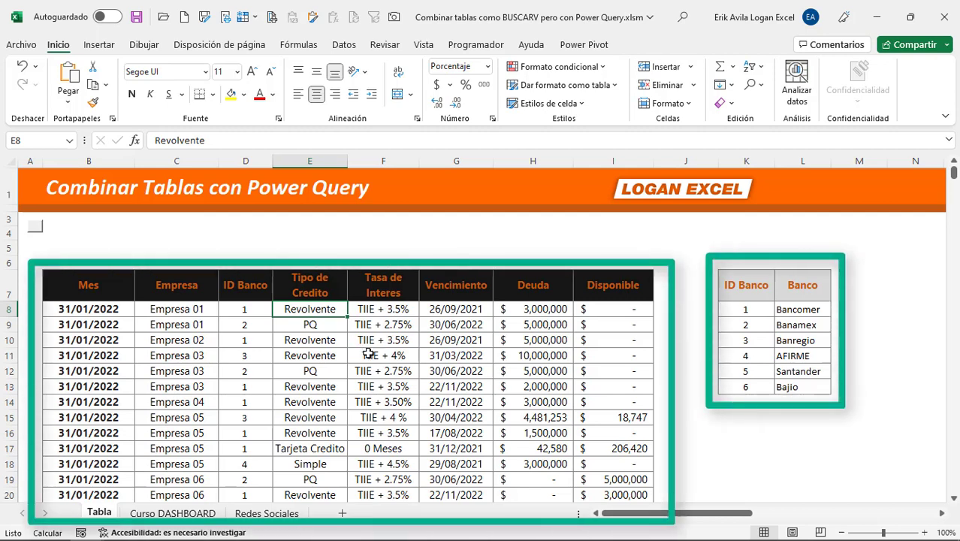
click(450, 329)
click(268, 340)
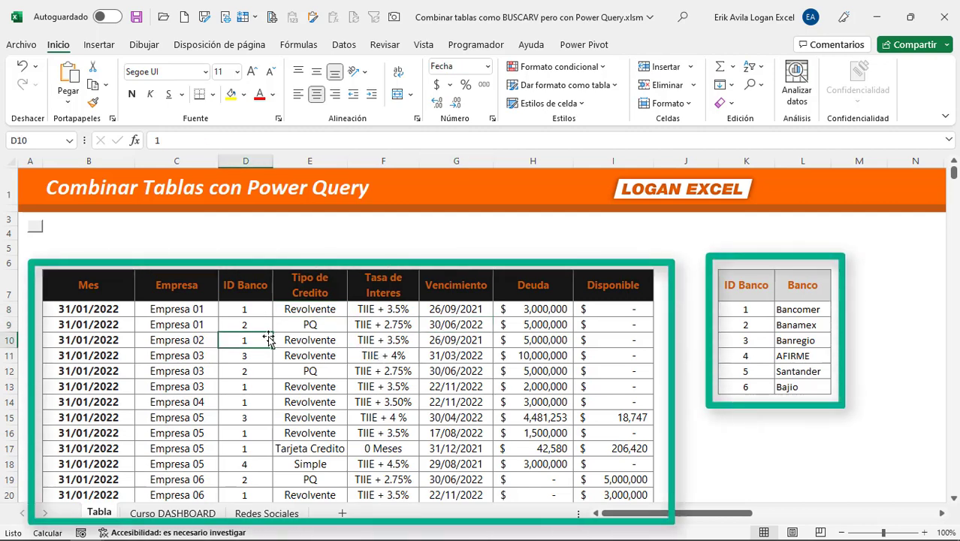
drag(256, 284, 281, 400)
click(383, 355)
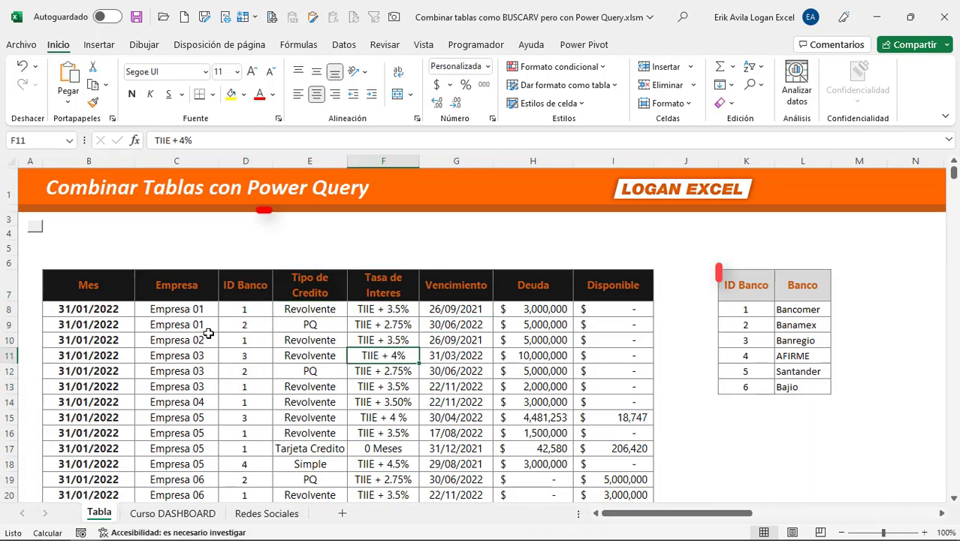
drag(99, 297, 263, 331)
click(255, 355)
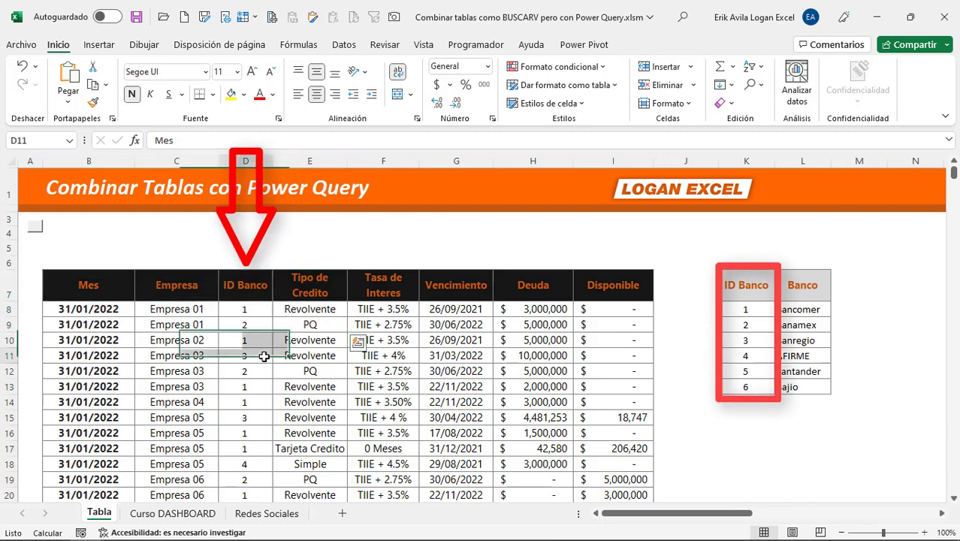
drag(248, 253, 253, 398)
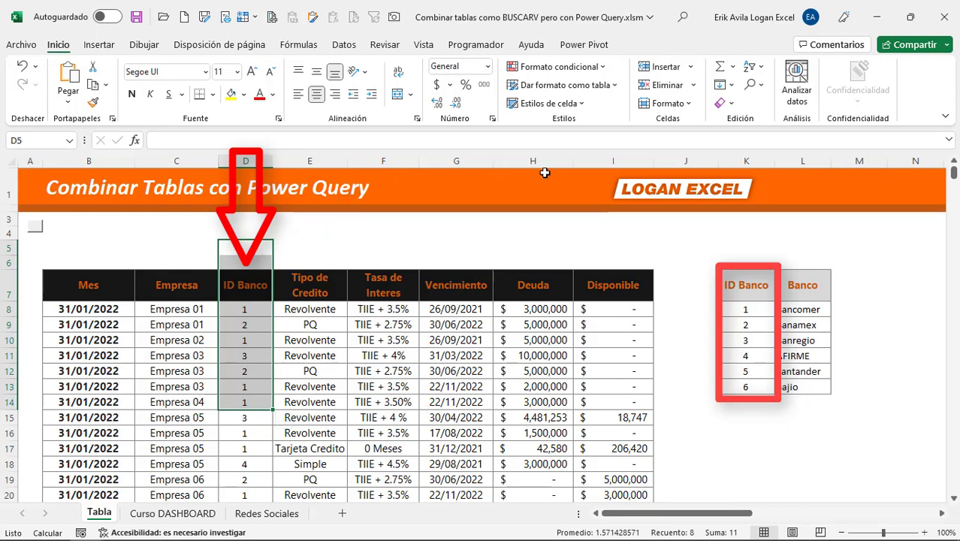
- Match the bank table's ID column to ID Banco and keep the Externa izquierda join
mouse_move(752, 285)
mouse_down()
mouse_move(765, 386)
mouse_move(797, 386)
mouse_up()
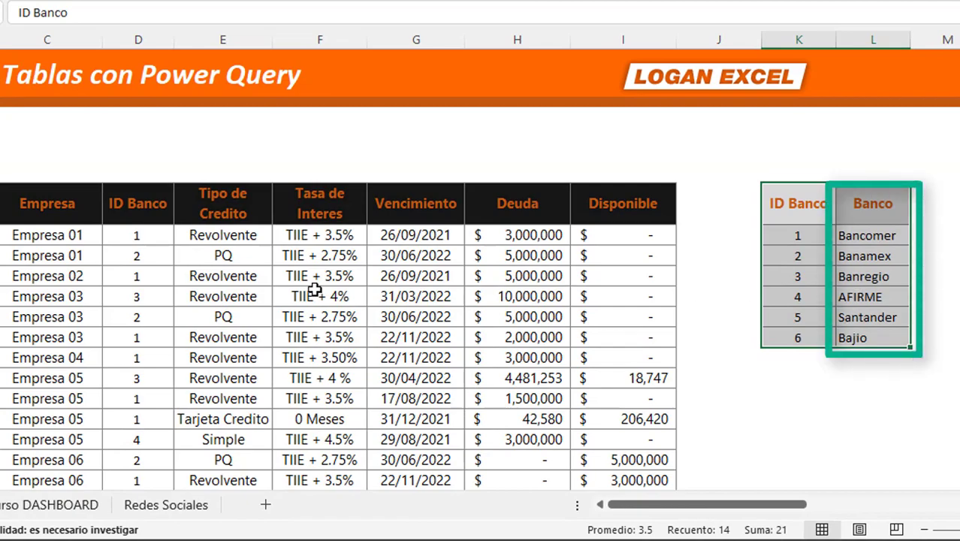
click(146, 259)
click(146, 217)
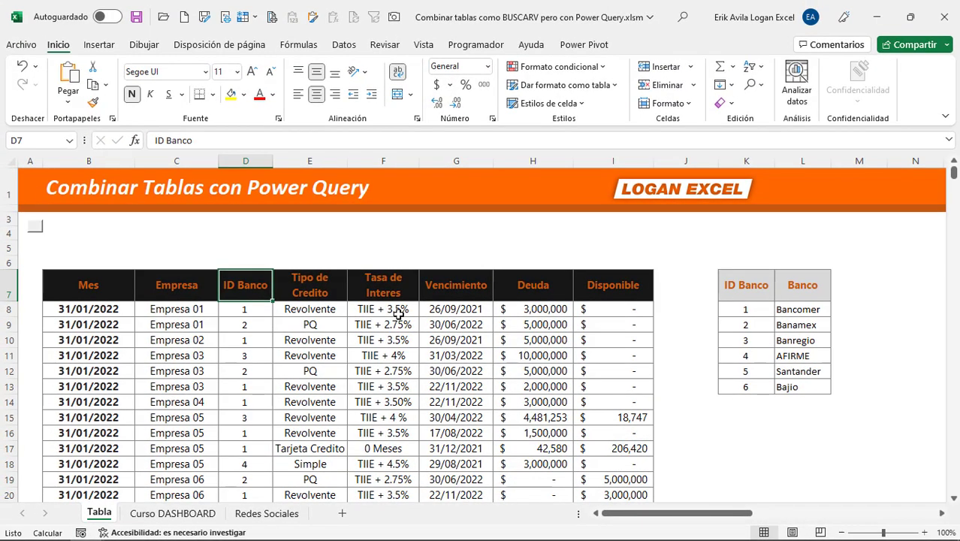
click(415, 355)
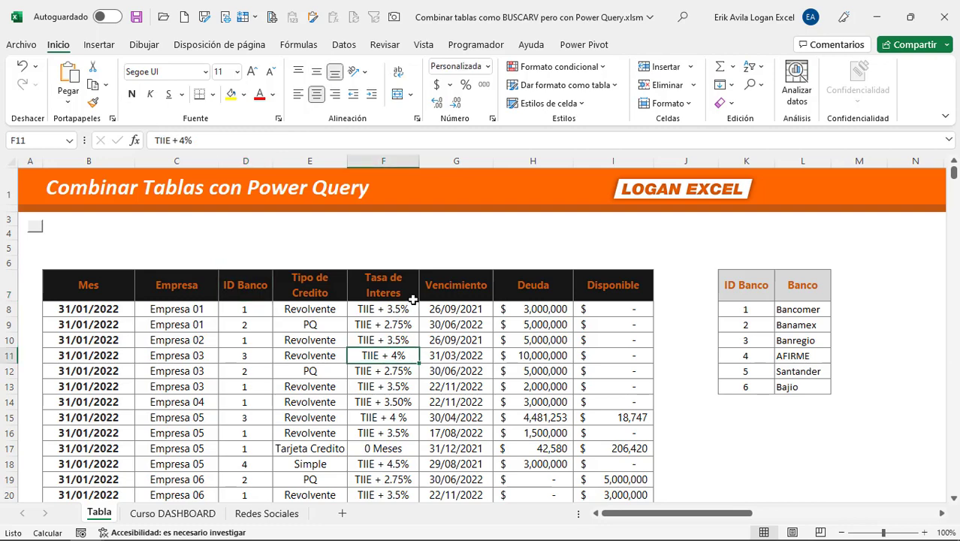
click(413, 299)
click(450, 329)
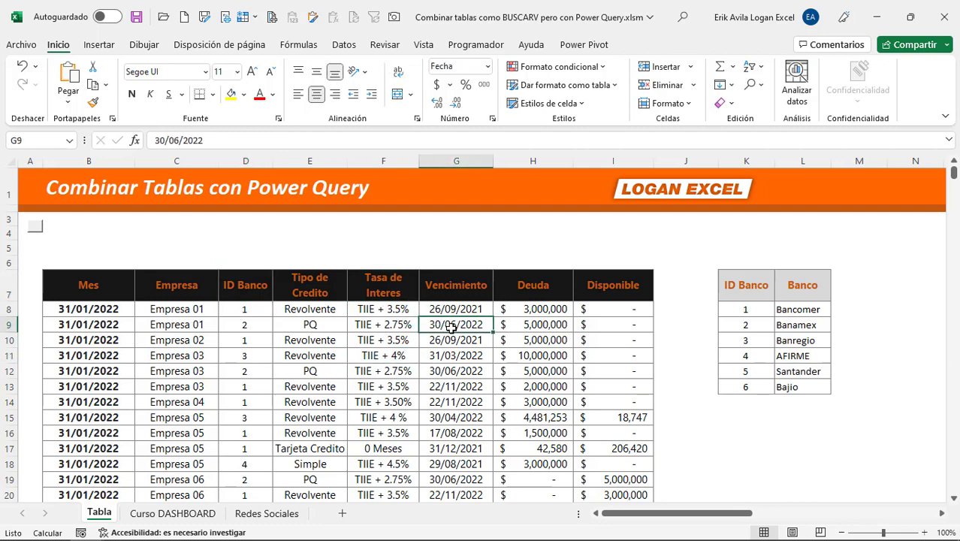
click(588, 340)
click(486, 369)
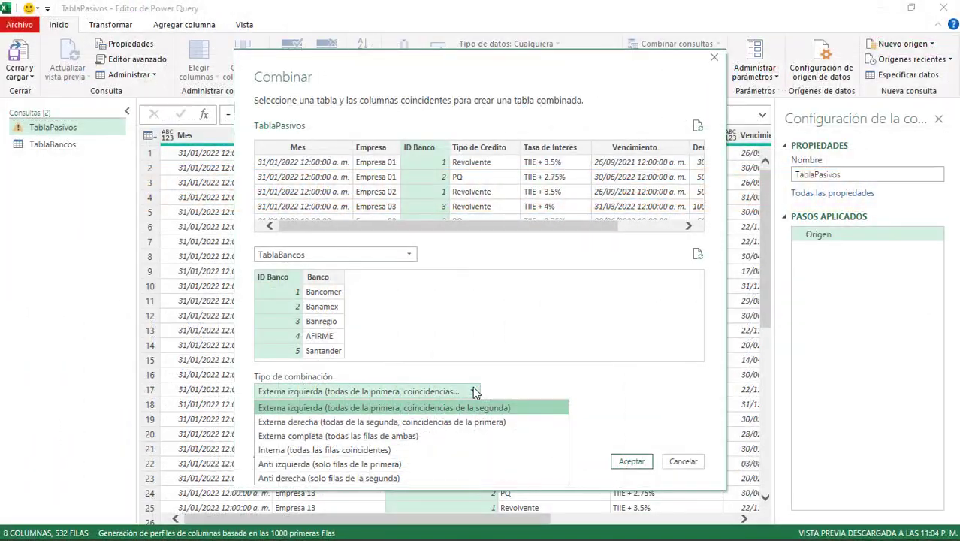
click(474, 392)
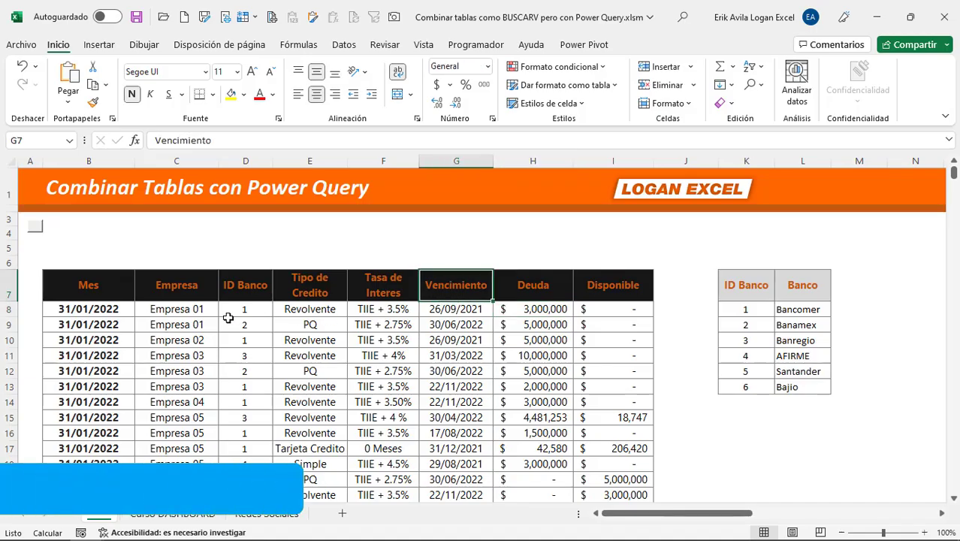
scroll(233, 323, down, 1)
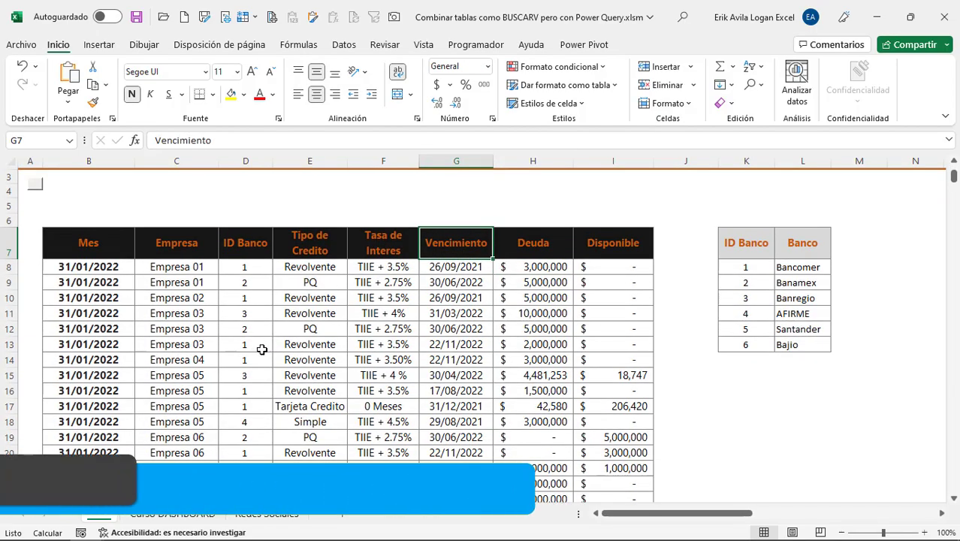
scroll(259, 349, down, 3)
scroll(343, 364, up, 4)
scroll(396, 339, down, 2)
scroll(396, 342, down, 5)
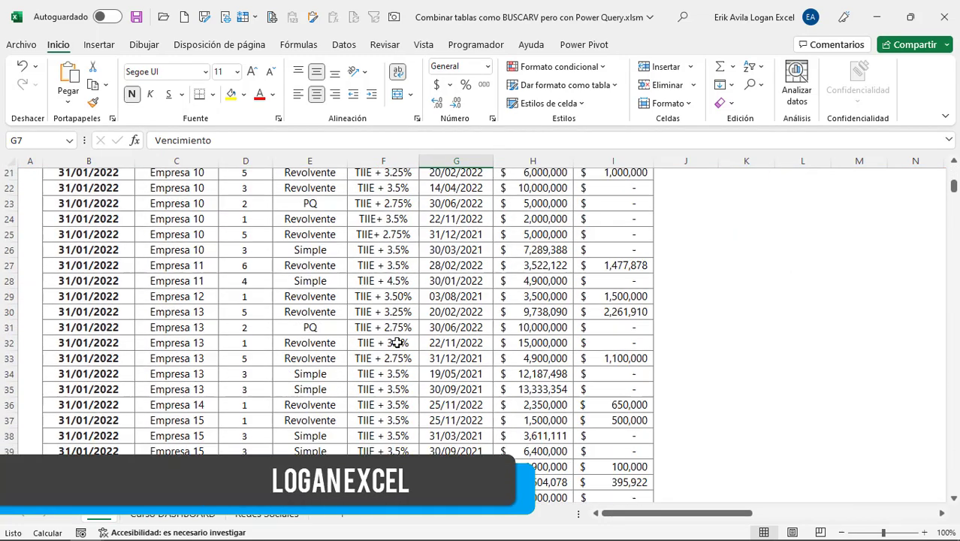
key(Left)
key(Left)
key(Left)
click(421, 324)
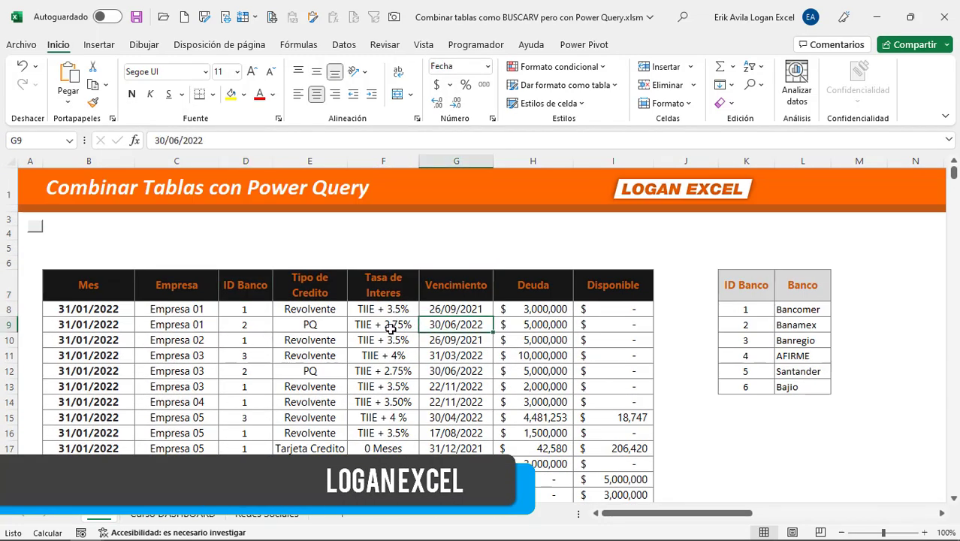
click(246, 308)
click(248, 339)
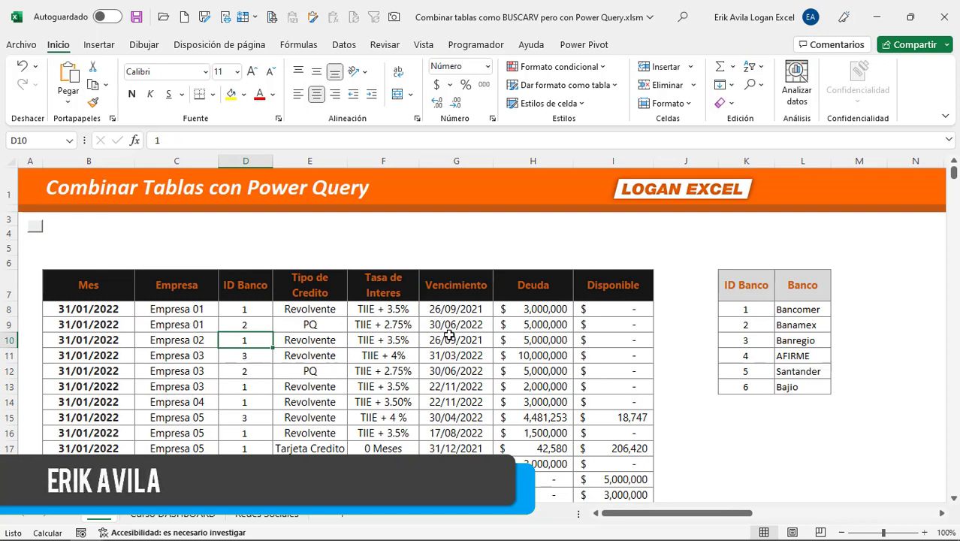
click(456, 308)
drag(533, 309, 534, 386)
scroll(368, 389, down, 1)
click(255, 344)
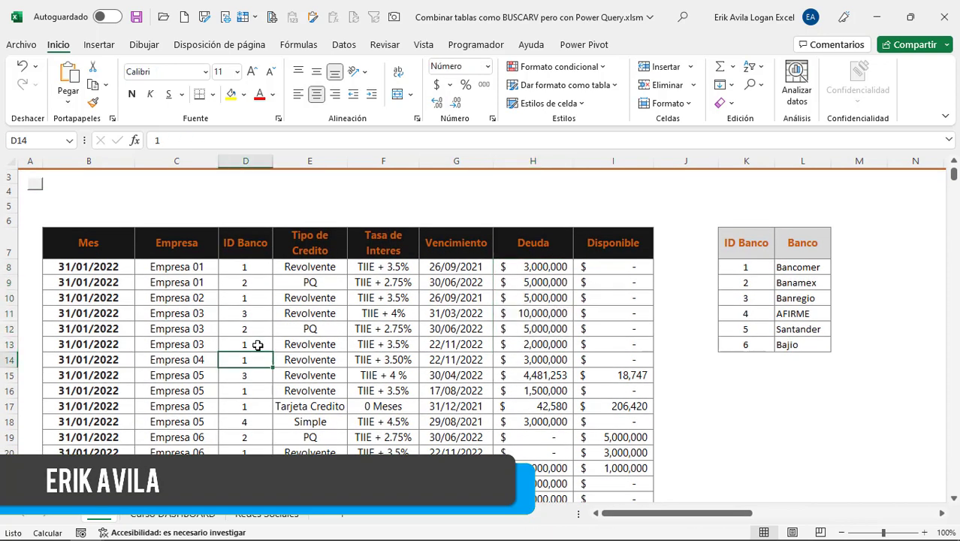
scroll(253, 274, up, 1)
click(249, 263)
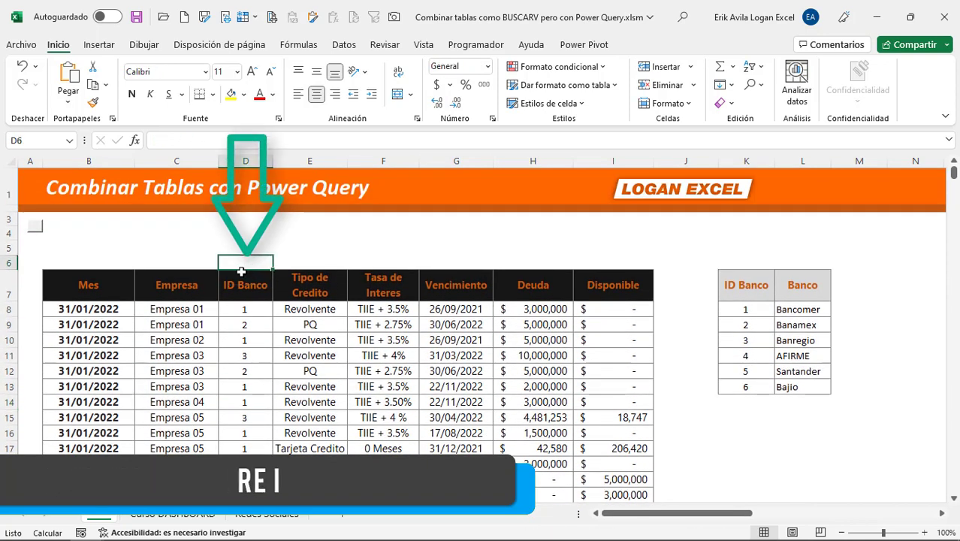
click(251, 284)
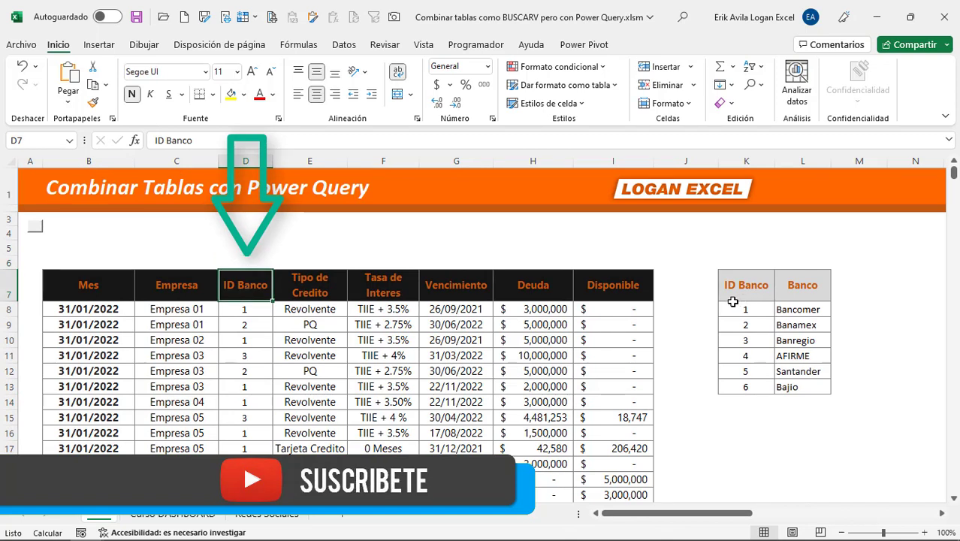
drag(733, 299, 773, 396)
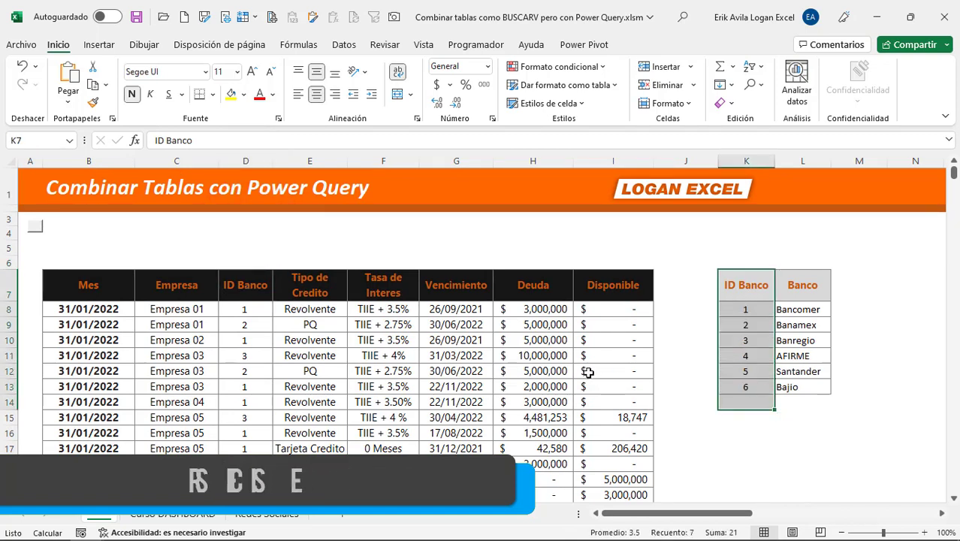
click(808, 309)
drag(814, 331, 816, 382)
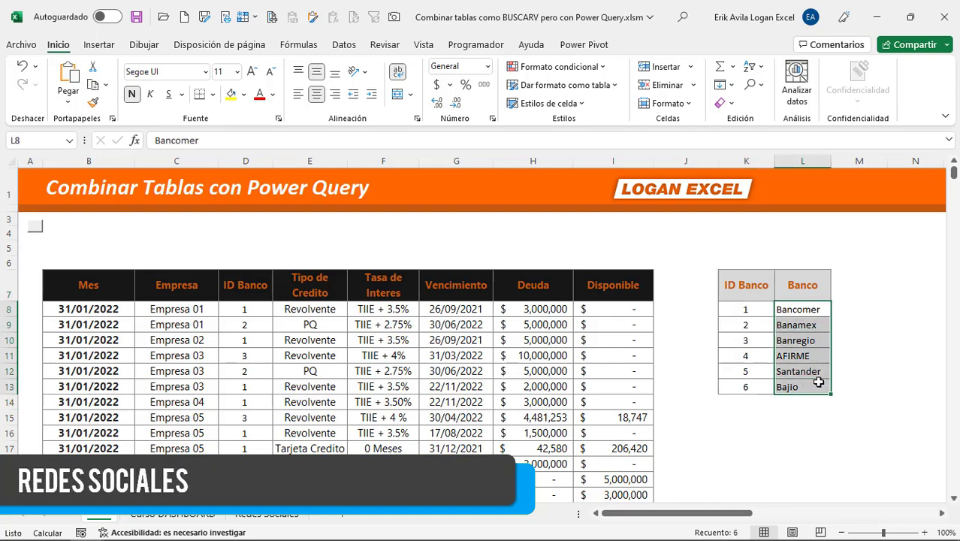
click(255, 309)
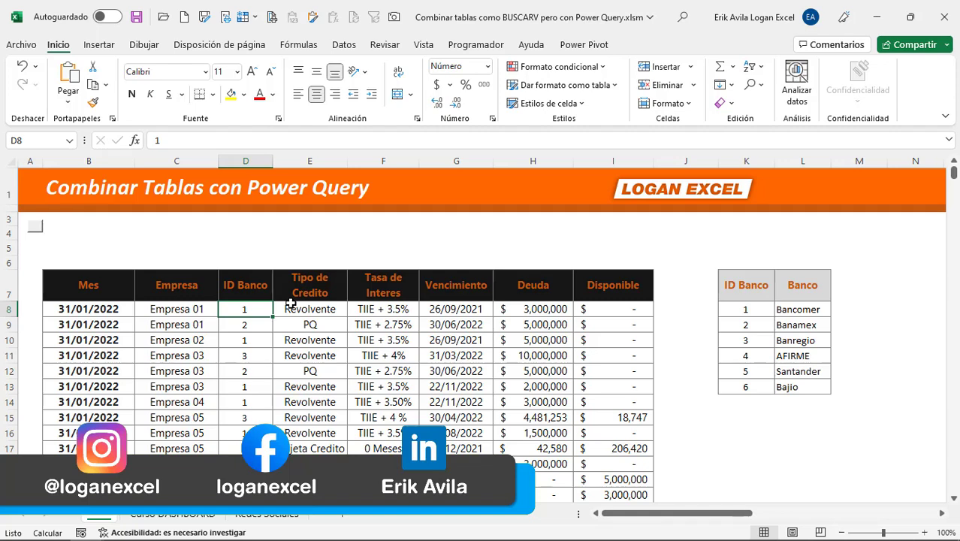
click(296, 323)
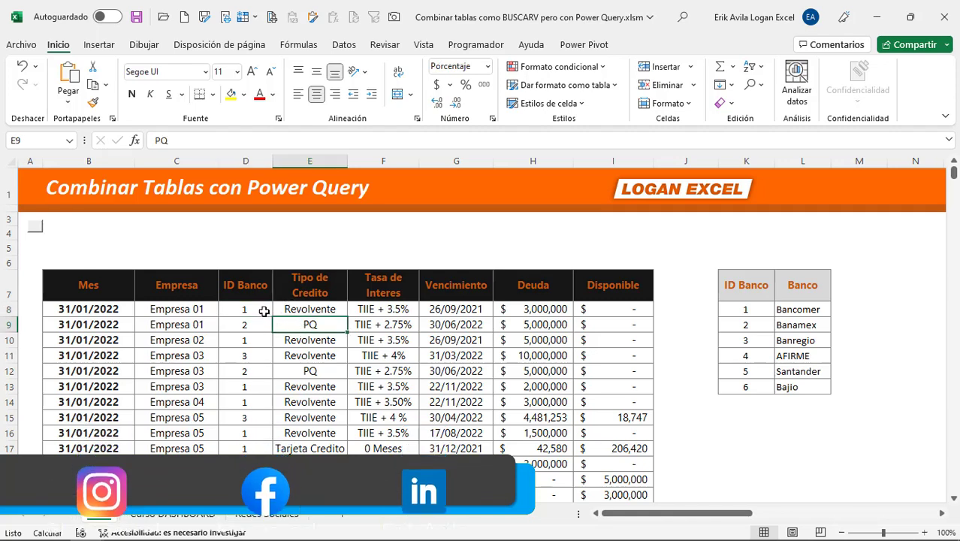
drag(98, 308, 456, 316)
click(382, 386)
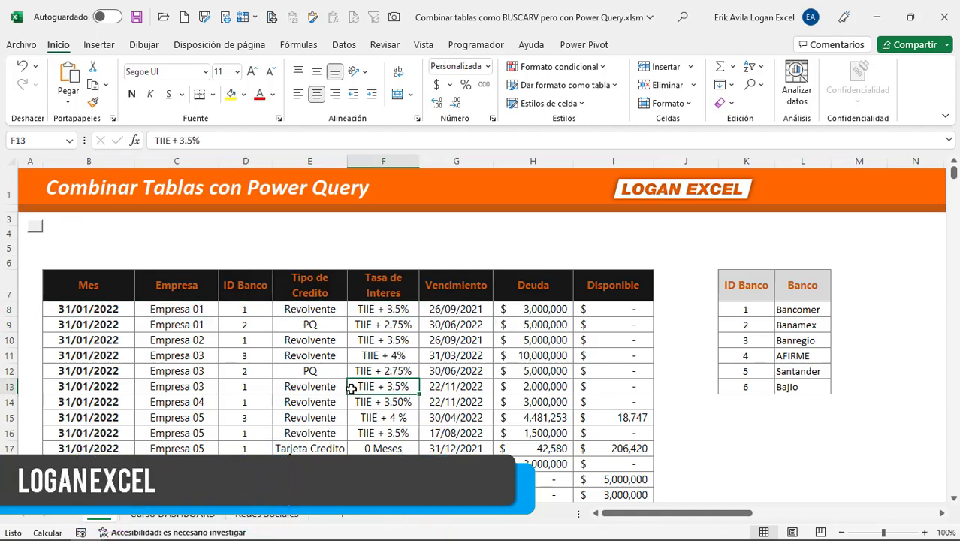
click(246, 339)
click(105, 283)
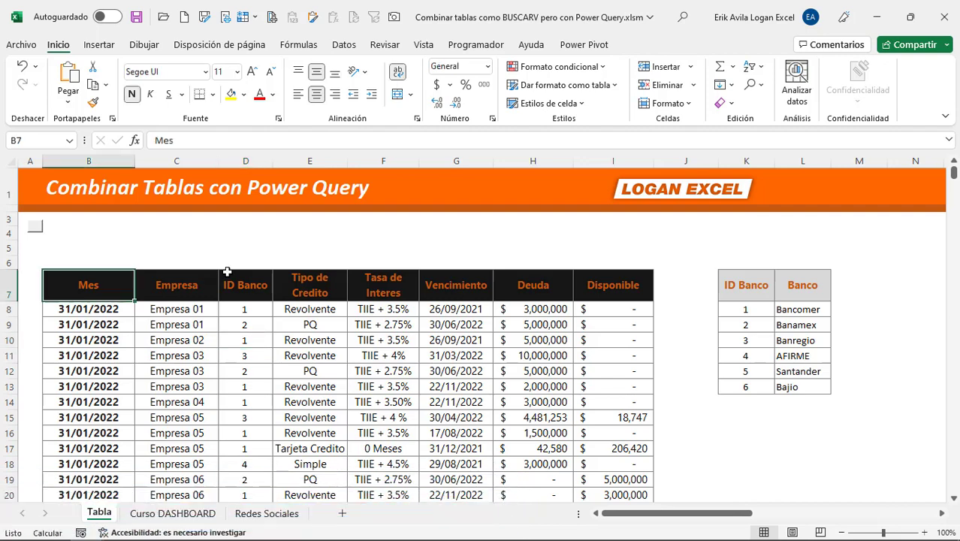
- Look over the loans table's interest rate, Deuda header and company entries
click(354, 356)
click(548, 260)
click(600, 260)
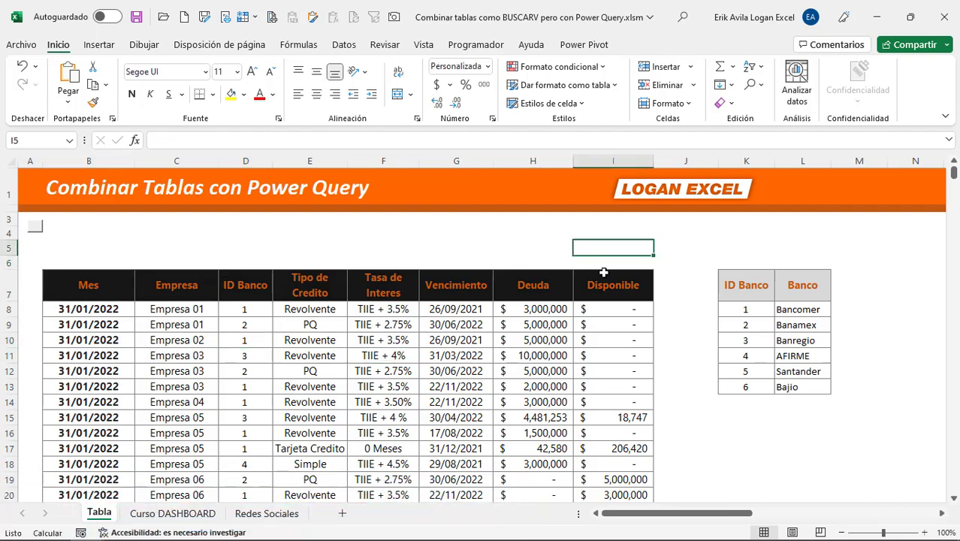
click(563, 284)
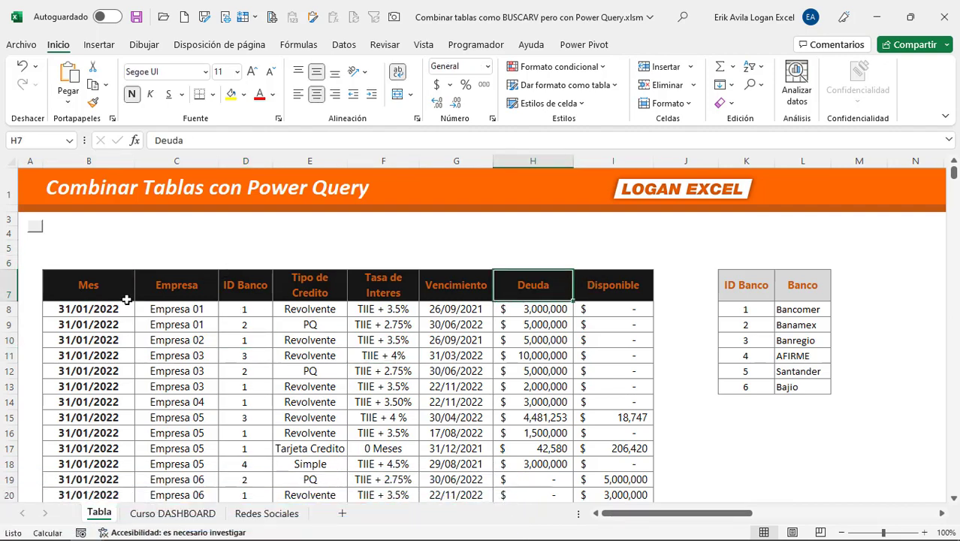
click(142, 339)
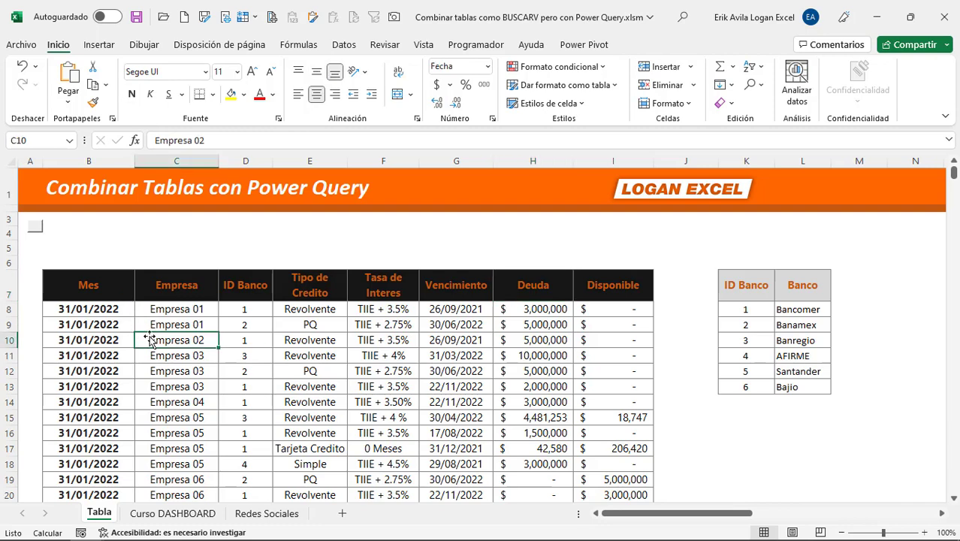
click(187, 356)
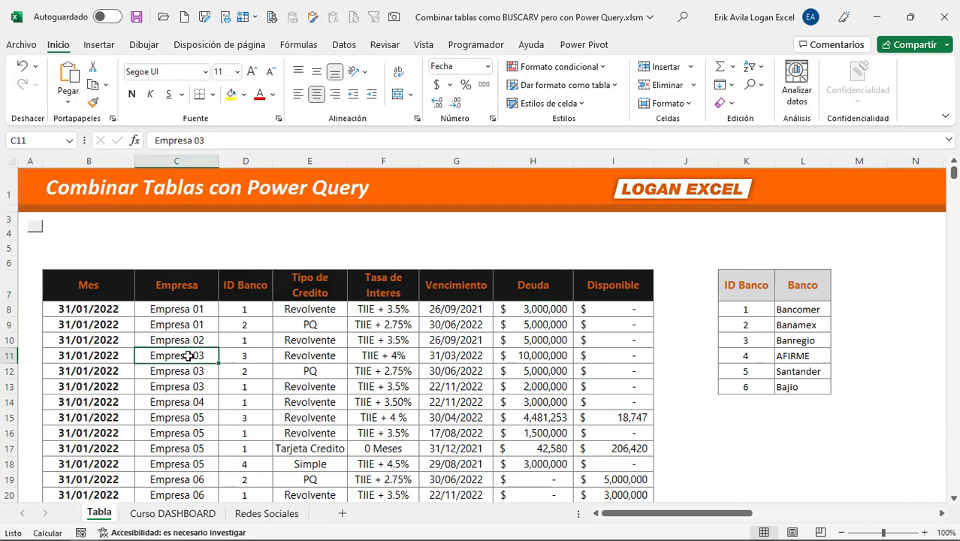
- Convert B7:I539, from Mes to Disponible, into a table with headers
click(103, 288)
key(Down)
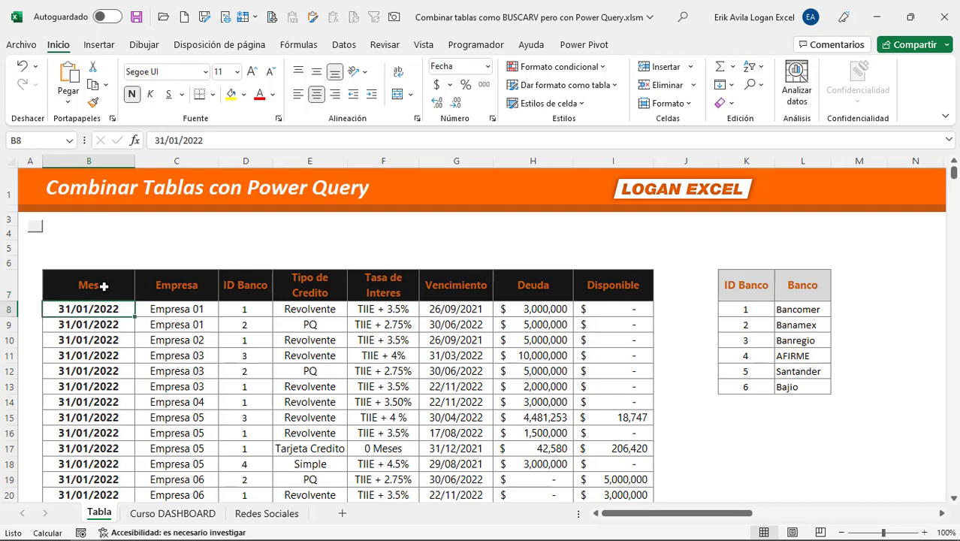
click(105, 286)
key(ctrl+shift+Down)
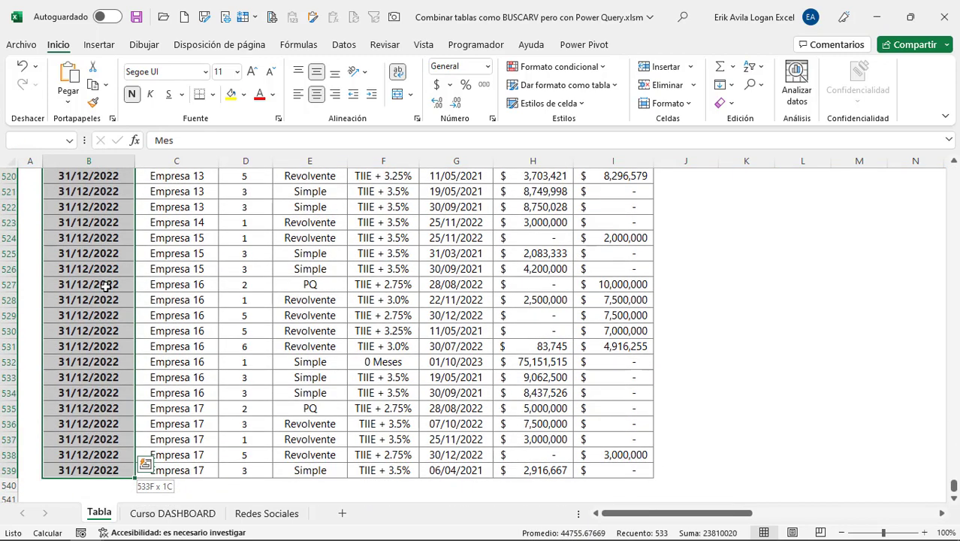
key(ctrl+shift+Right)
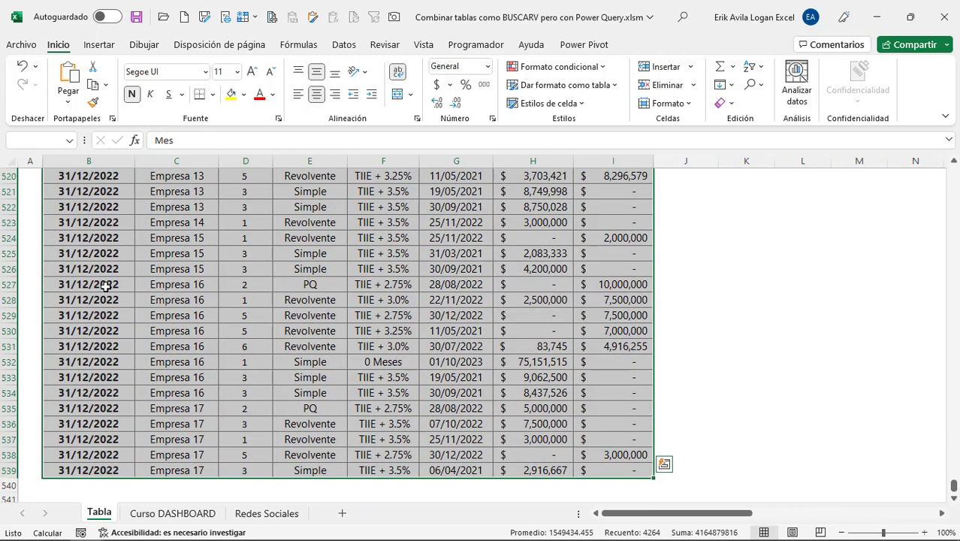
key(ctrl+t)
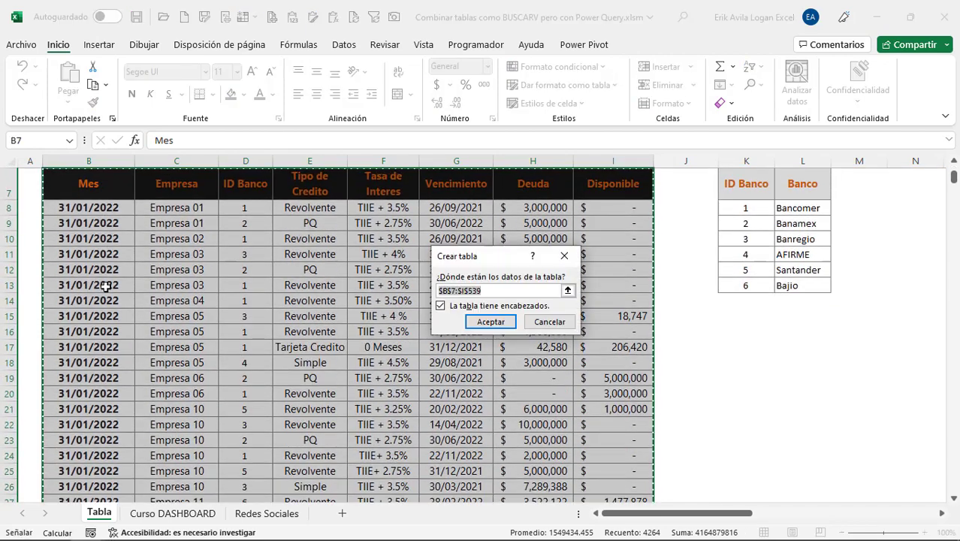
scroll(395, 290, up, 2)
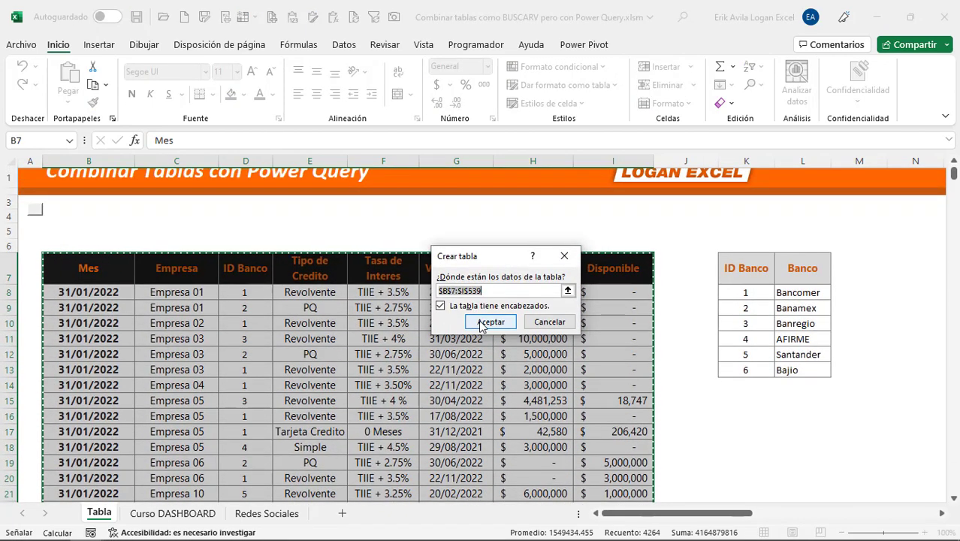
click(490, 322)
- Set the loans table style to None and rename Tabla1 to TablaPasivos
click(517, 309)
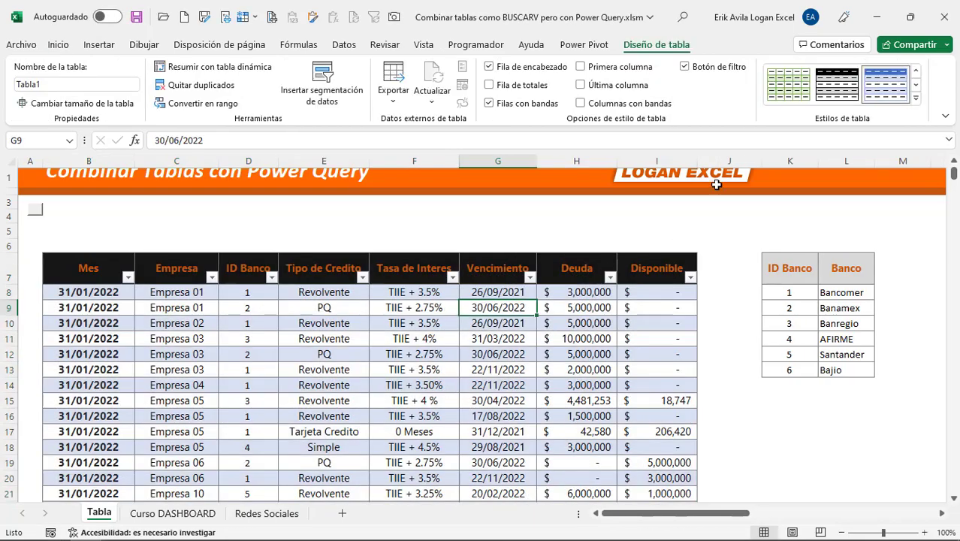
click(916, 98)
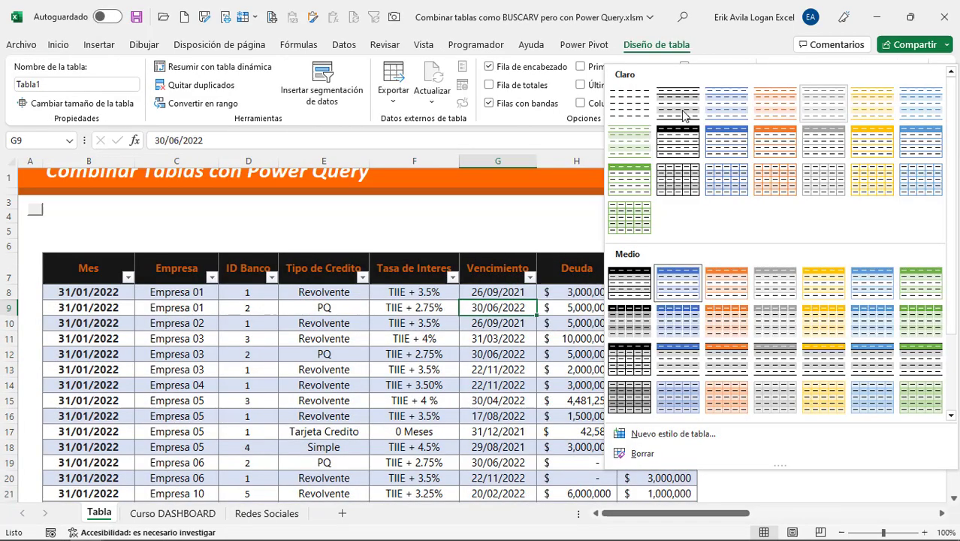
click(645, 110)
click(576, 370)
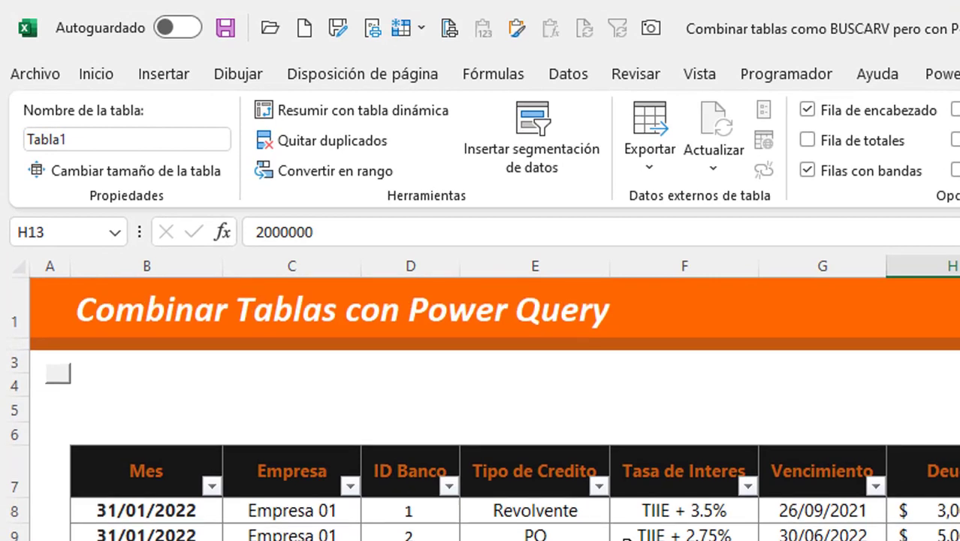
click(172, 139)
text(Pasiv)
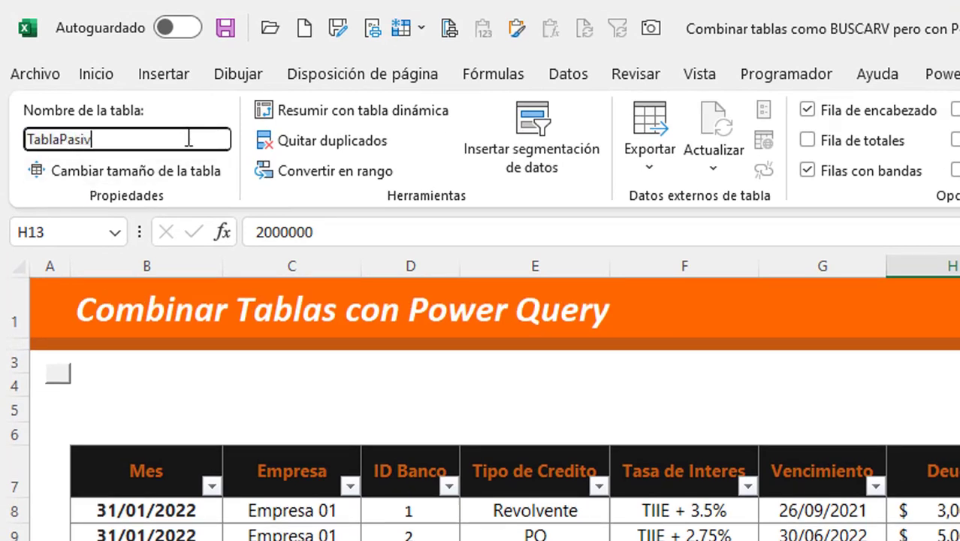
- Turn the ID Banco/Banco list K7:L13 into an unstyled table named TablaBancos
text(os)
drag(781, 285, 834, 386)
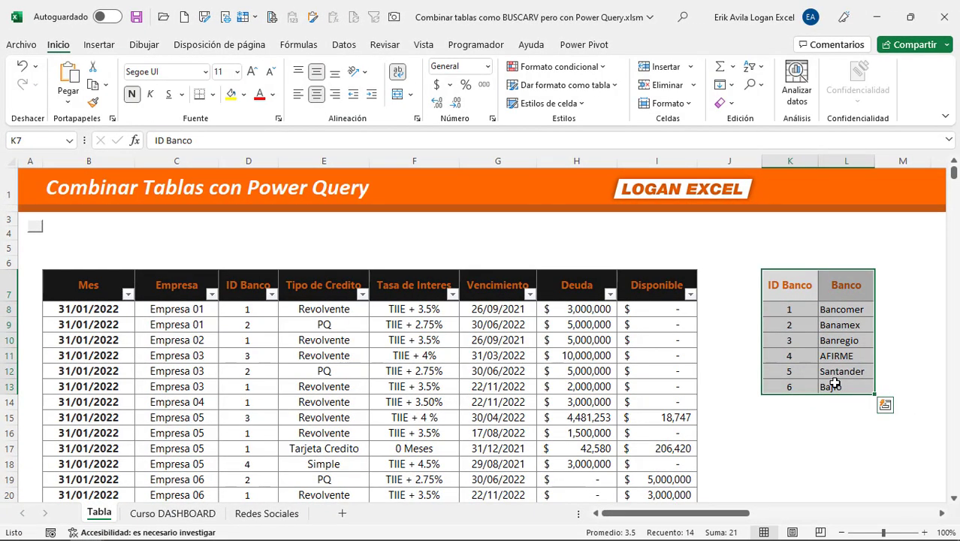
key(ctrl+t)
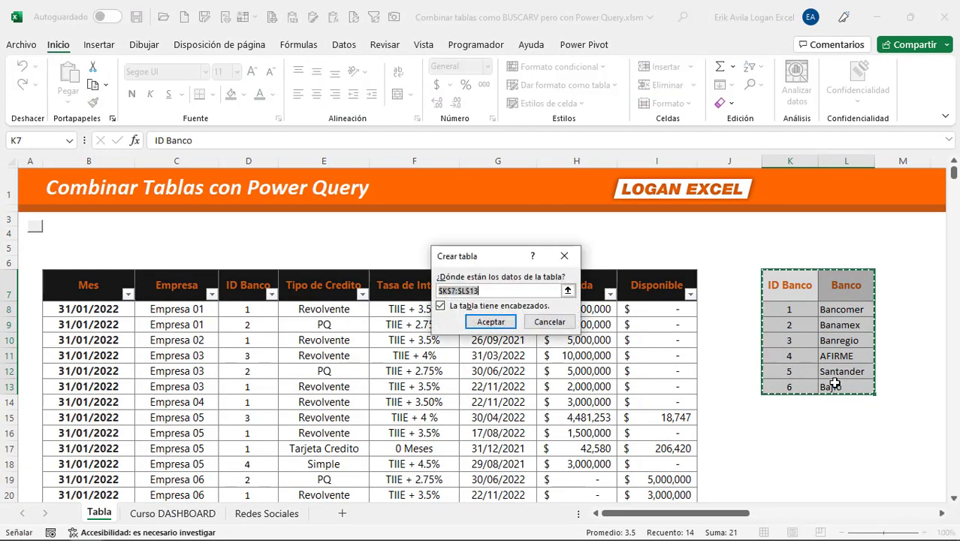
key(Return)
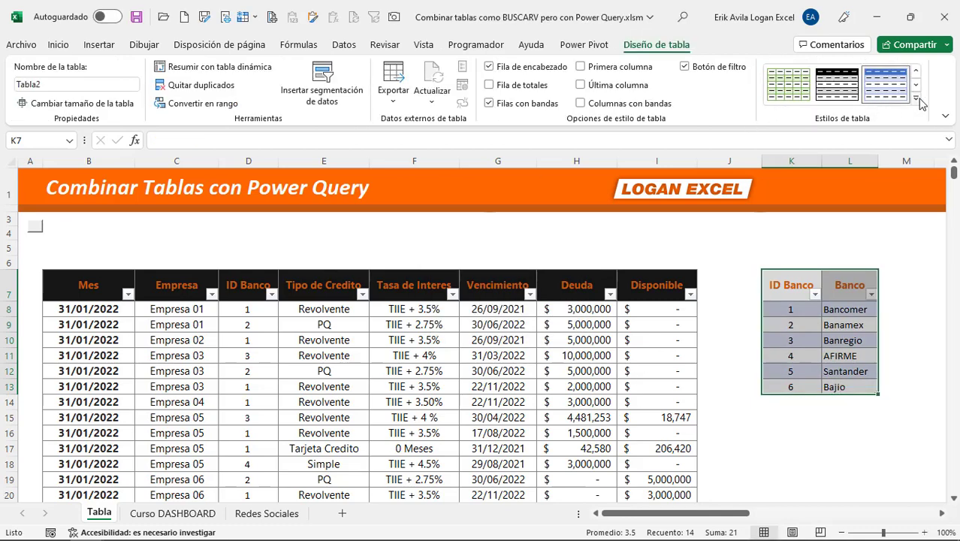
click(850, 355)
click(89, 83)
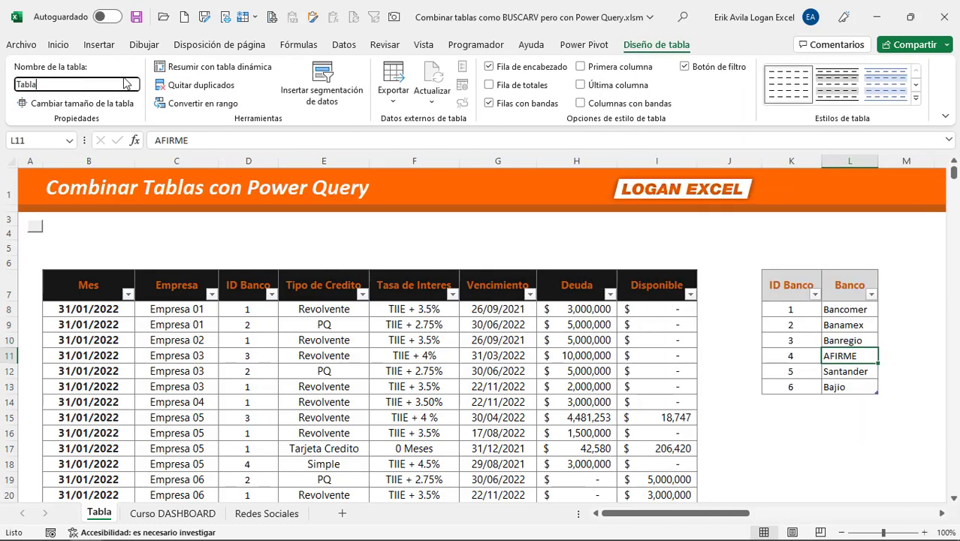
click(646, 367)
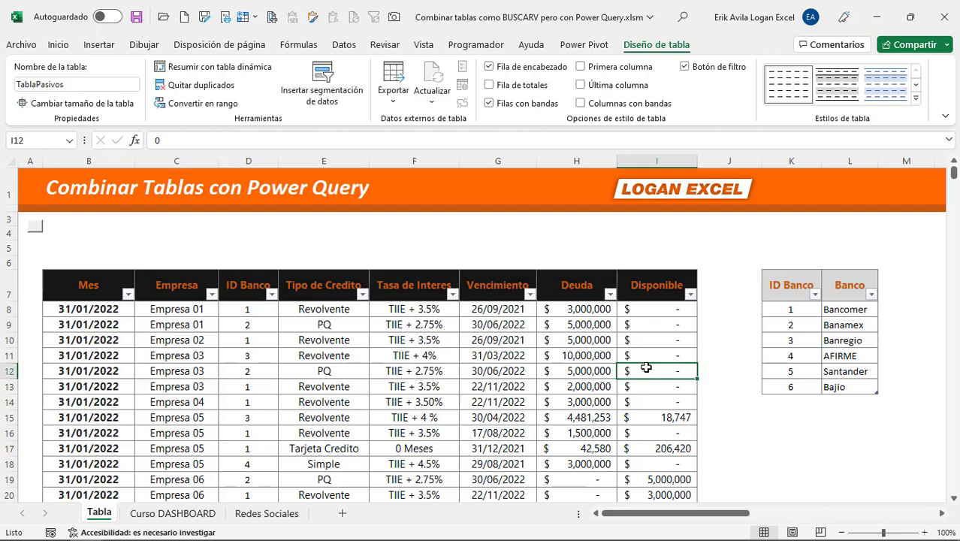
click(344, 45)
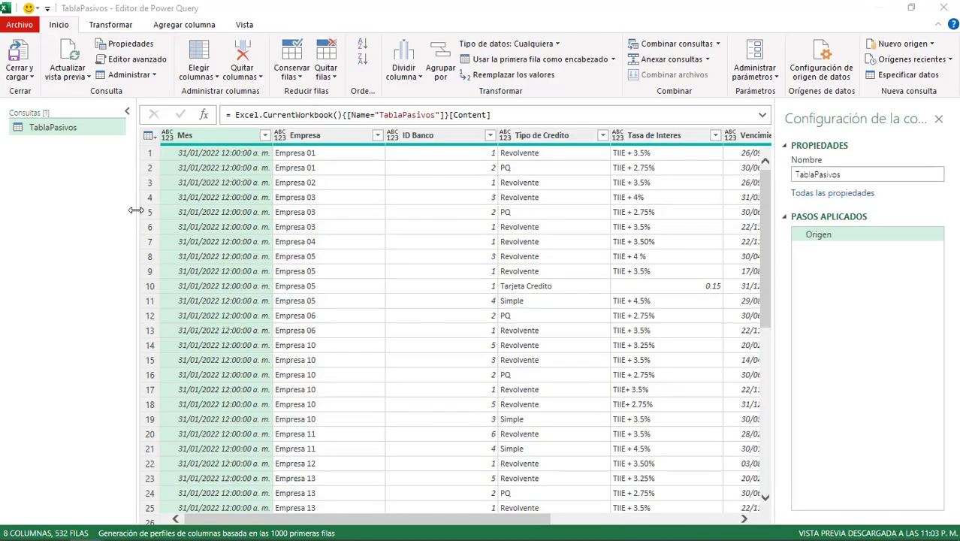
- Load the TablaPasivos query with Cerrar y cargar en... as a table on a new worksheet
click(327, 201)
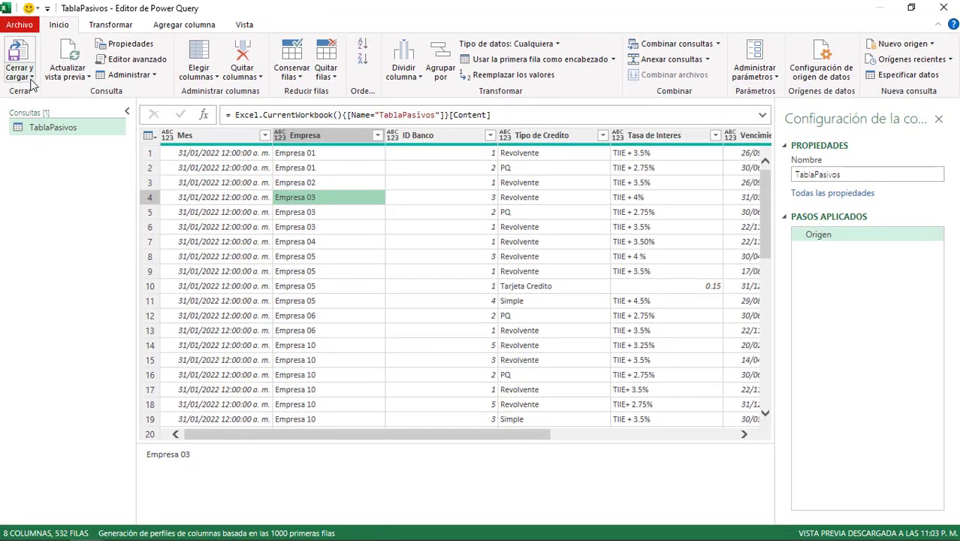
click(30, 77)
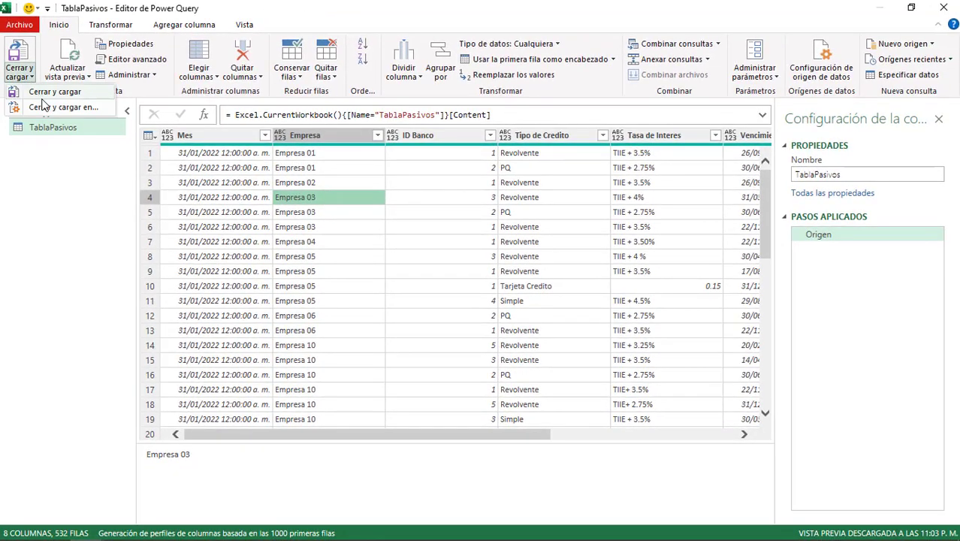
click(54, 109)
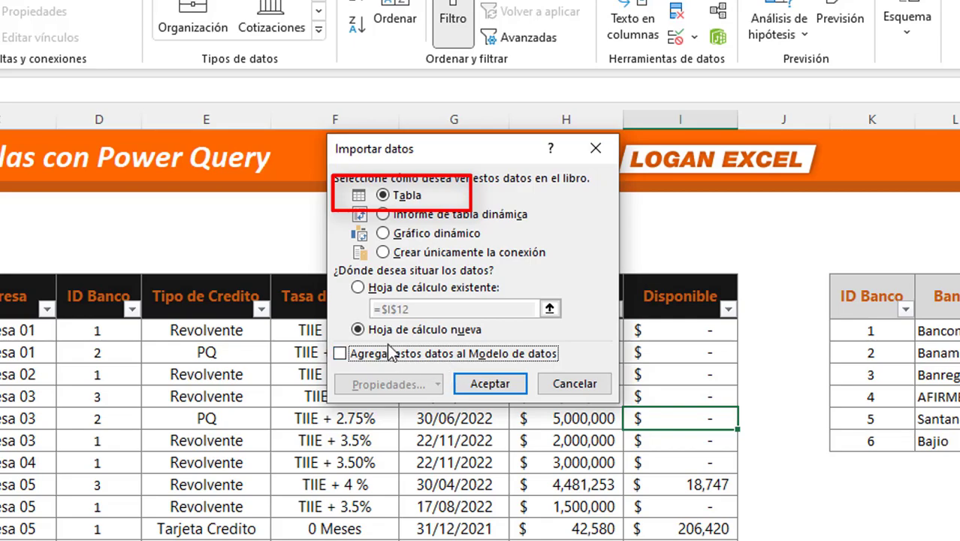
click(496, 383)
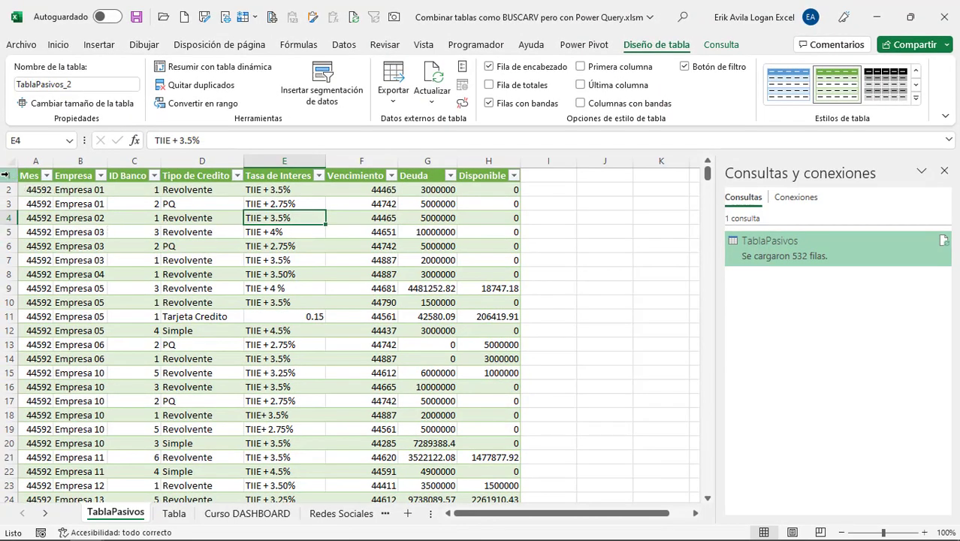
- Insert a blank column A and a blank row 1 before the loaded table
click(32, 159)
right_click(32, 159)
key(Escape)
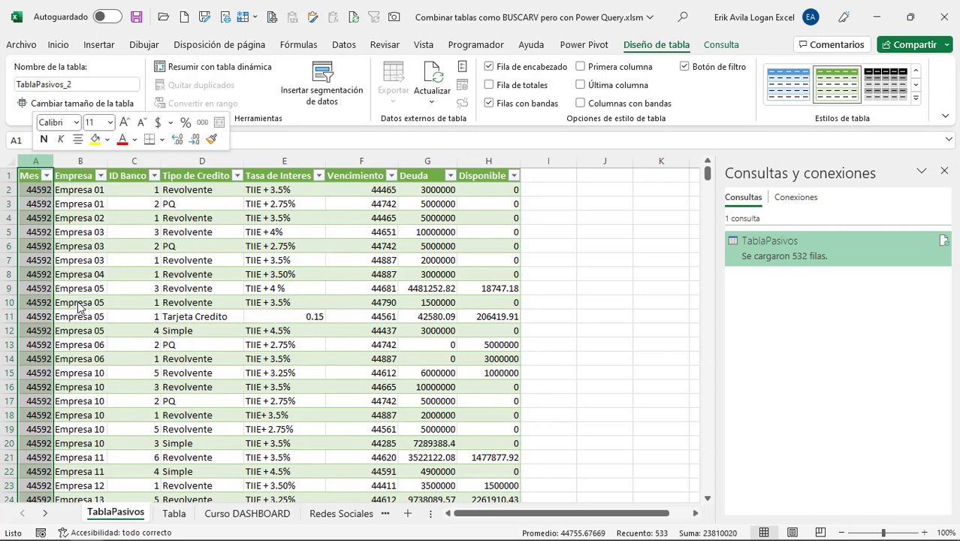
right_click(9, 175)
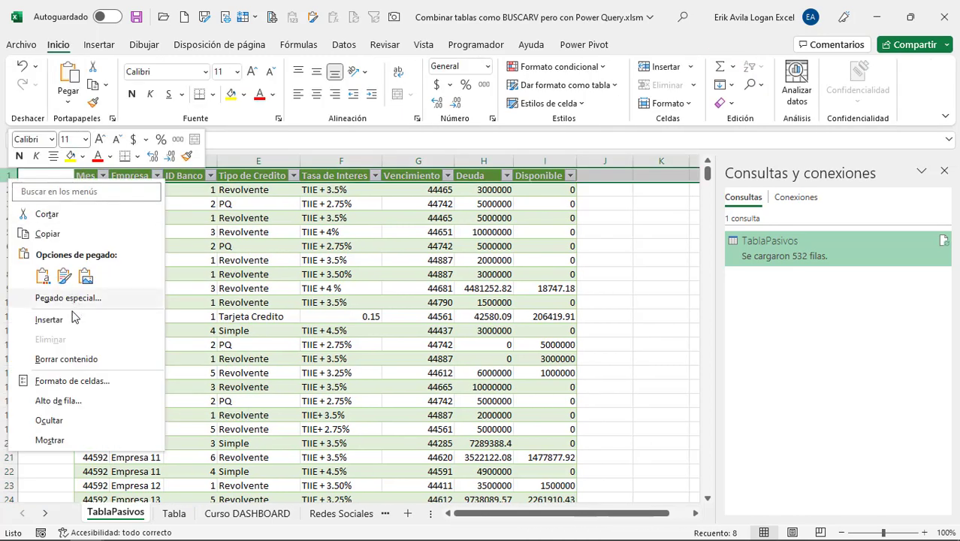
click(74, 321)
- Format the Mes and Vencimiento columns as Fecha corta
click(91, 271)
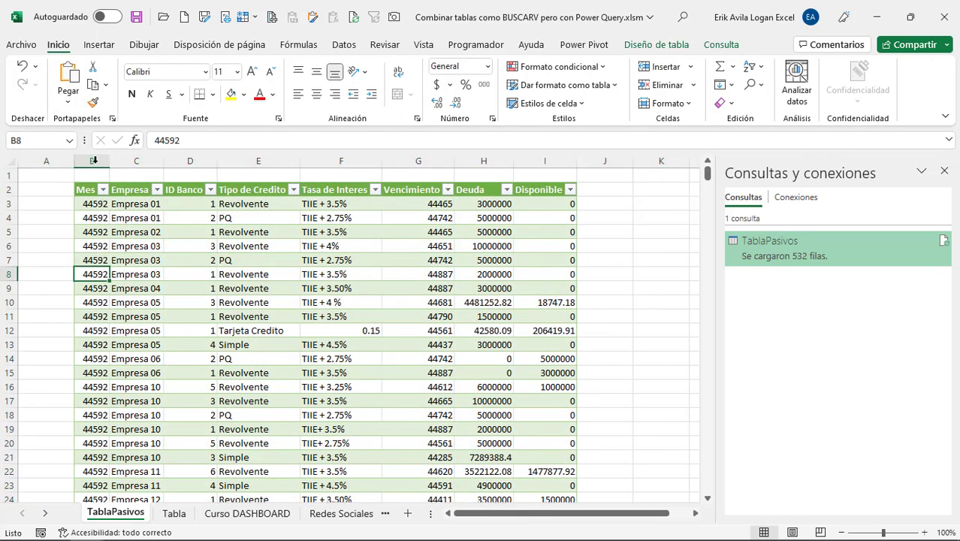
click(96, 161)
click(488, 67)
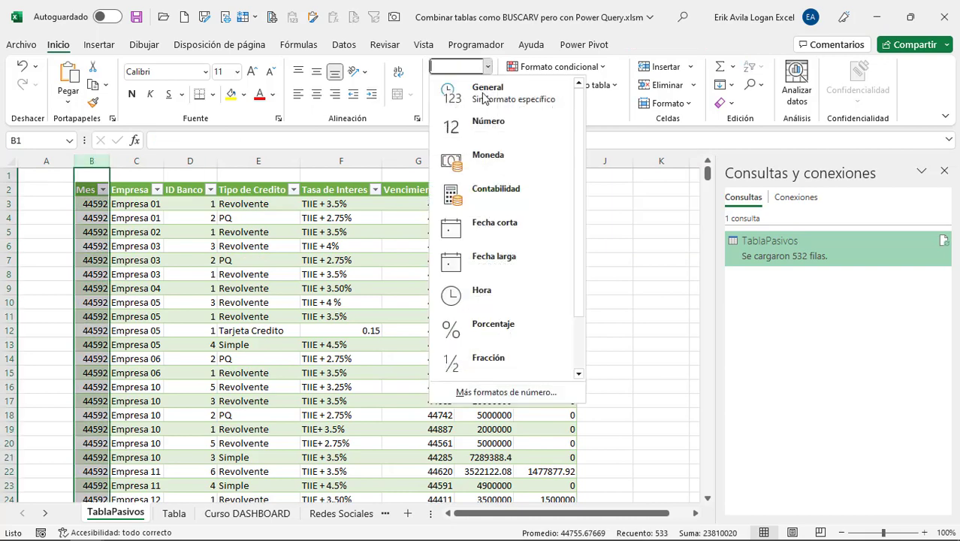
click(487, 237)
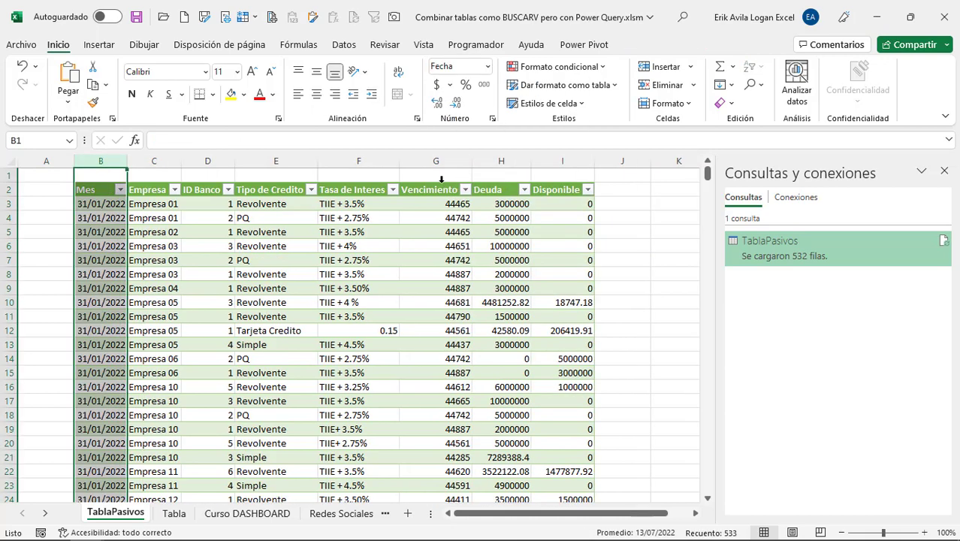
click(435, 161)
click(488, 67)
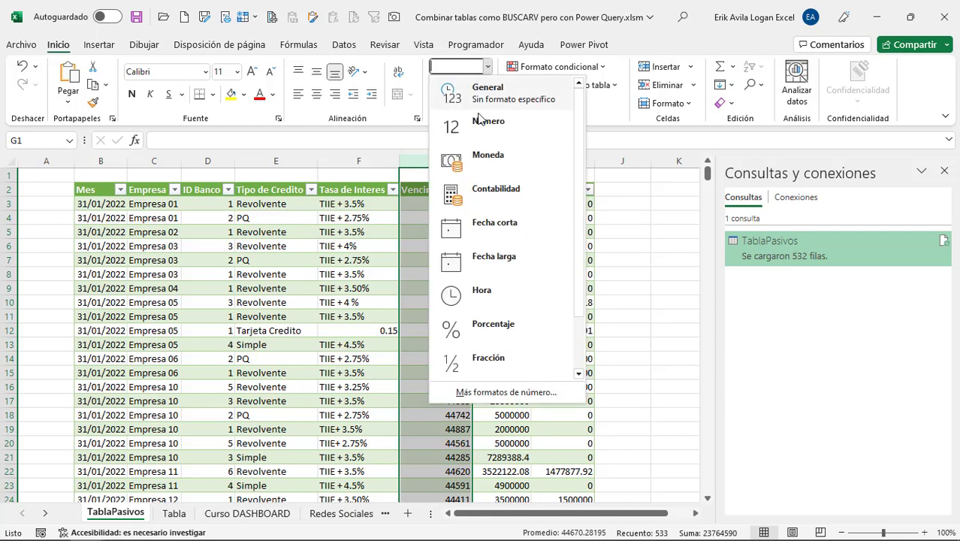
click(484, 230)
click(368, 259)
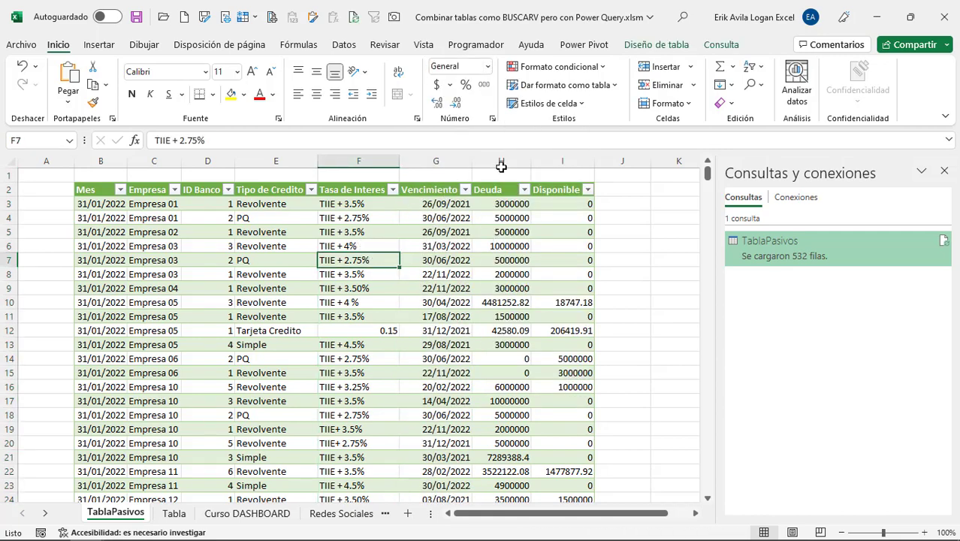
- Format Deuda and Disponible as Contabilidad and return to the Tabla sheet
drag(501, 166, 562, 161)
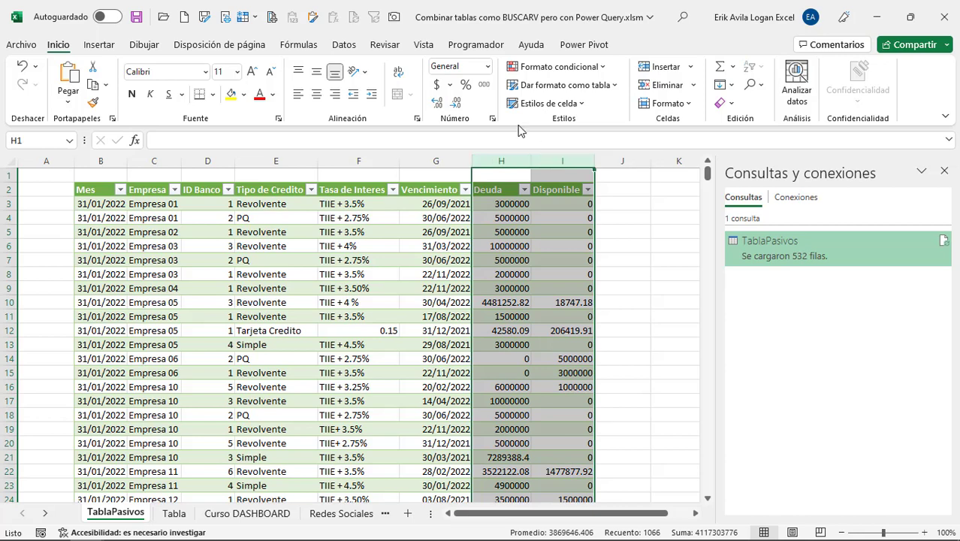
click(437, 84)
click(172, 513)
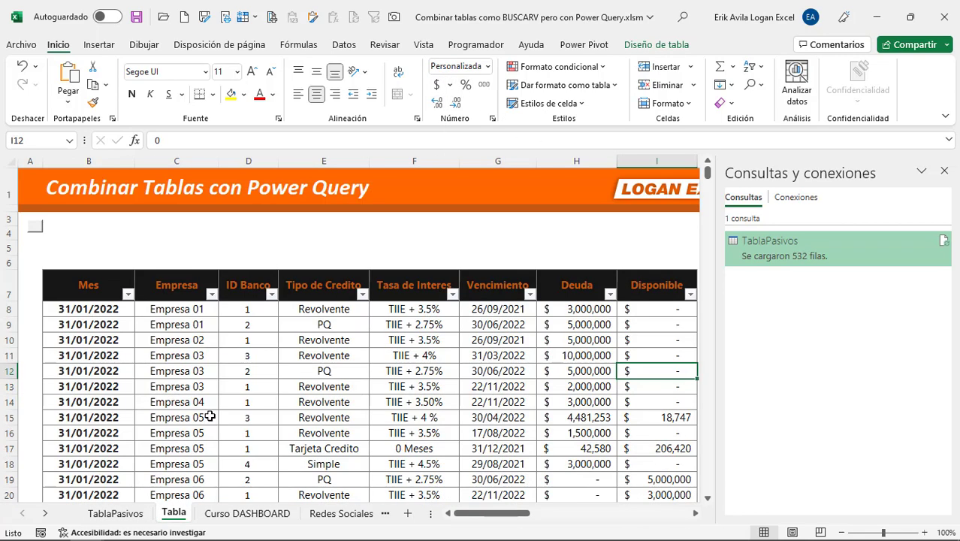
click(115, 514)
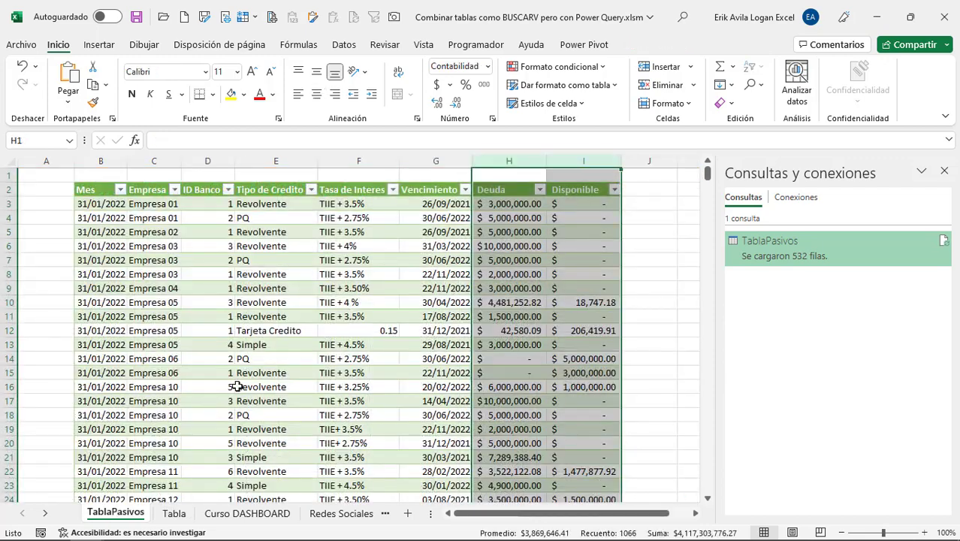
click(174, 514)
click(606, 242)
click(944, 171)
click(809, 309)
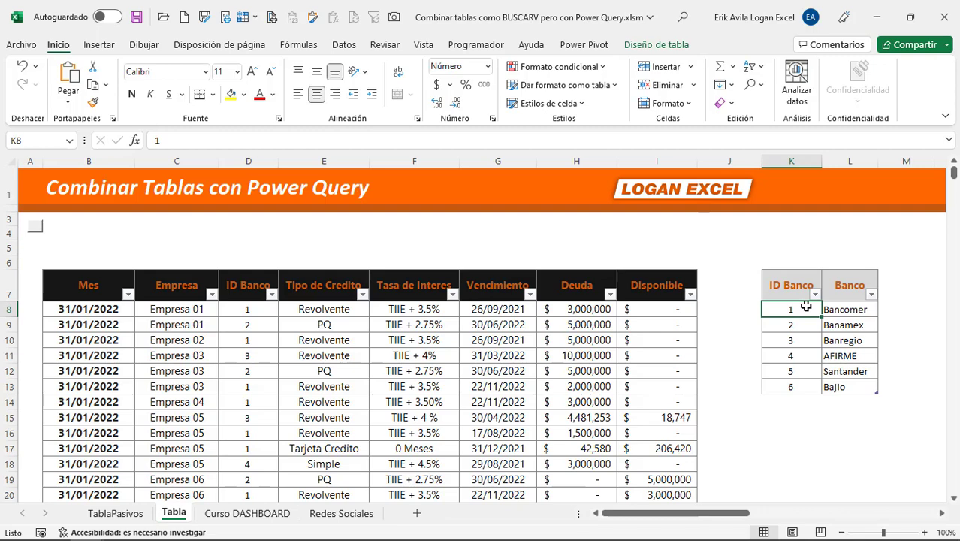
- Open the table via De una tabla o rango, review TablaBancos, then select TablaPasivos' ID Banco column
click(342, 46)
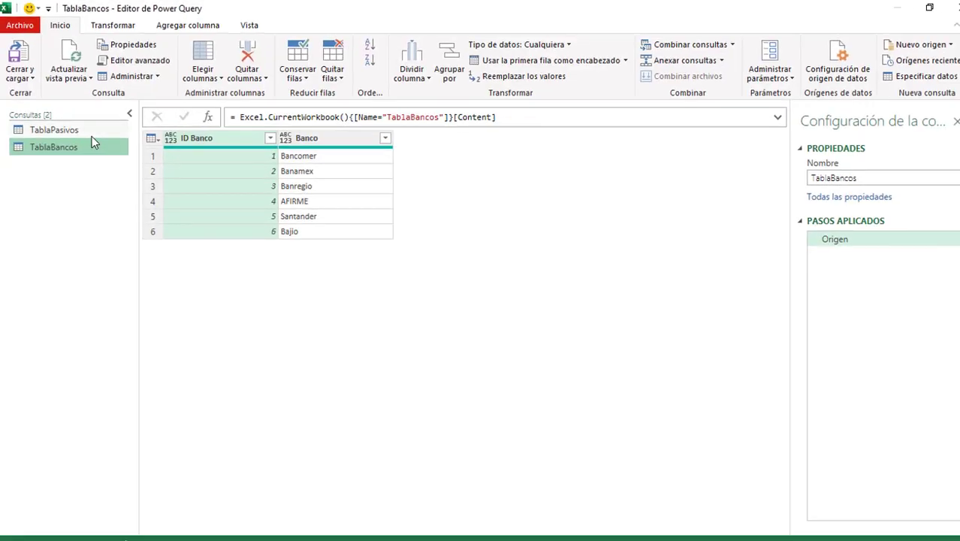
click(84, 128)
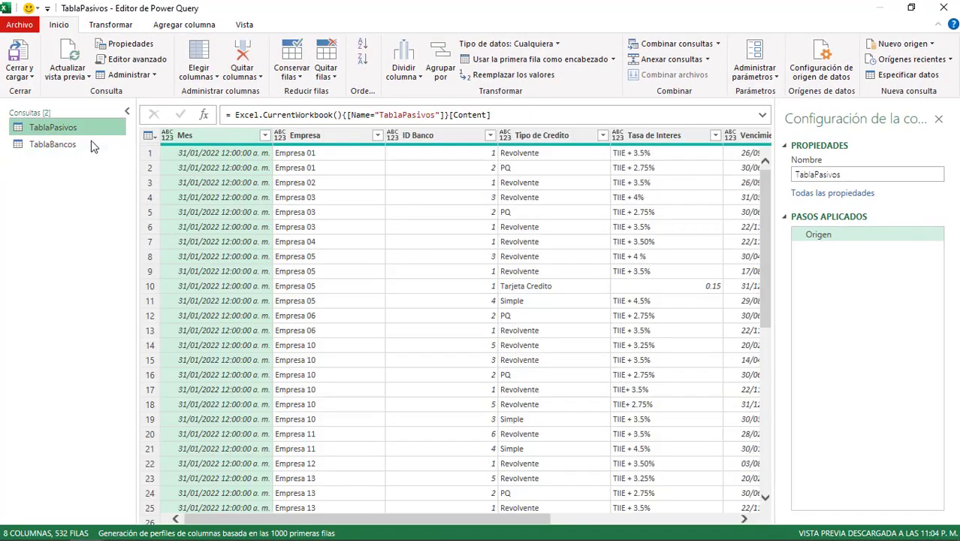
click(91, 144)
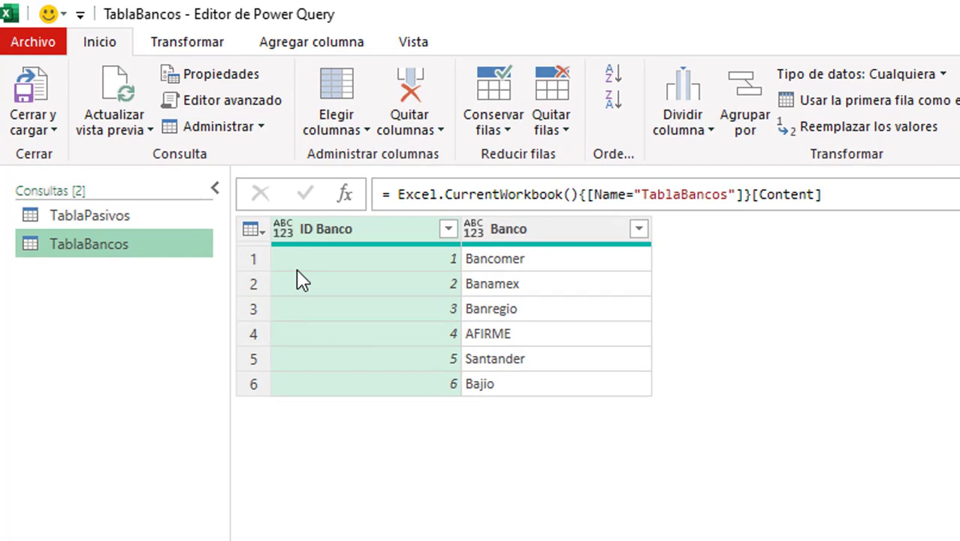
click(132, 218)
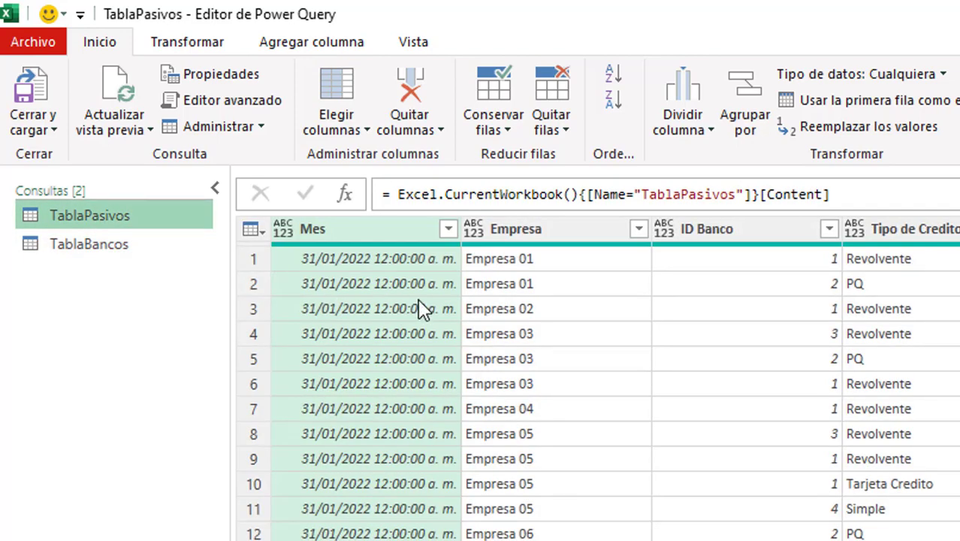
click(751, 341)
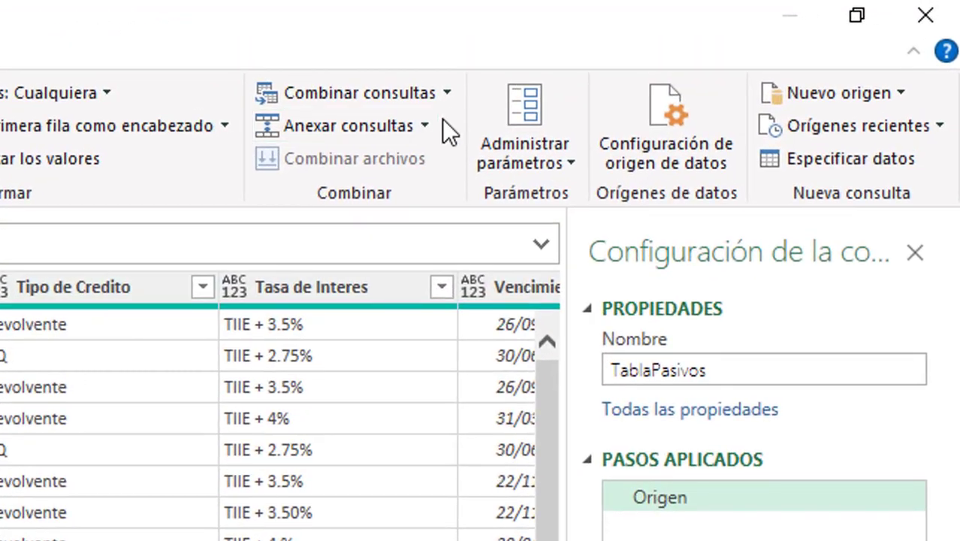
- Open the Combinar consultas dialog for the TablaPasivos query
click(446, 92)
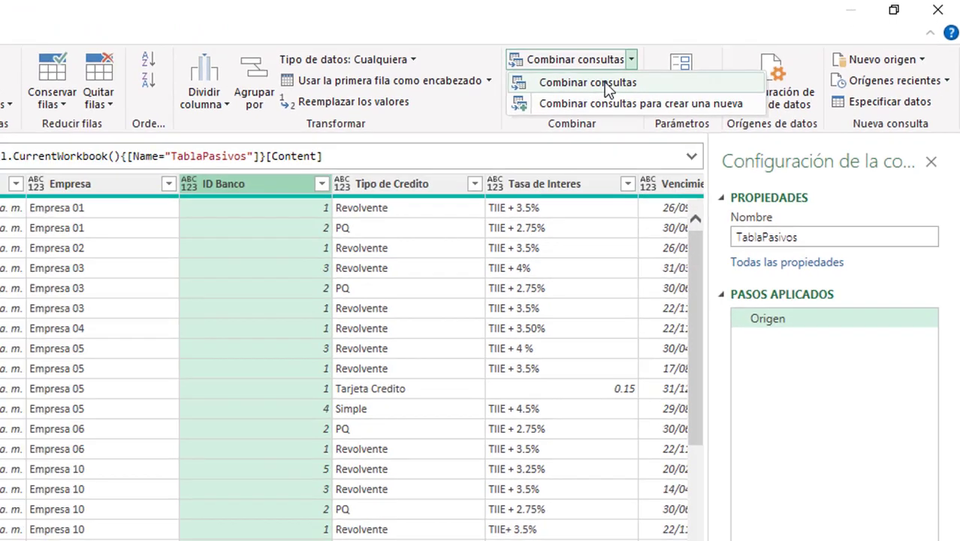
click(414, 130)
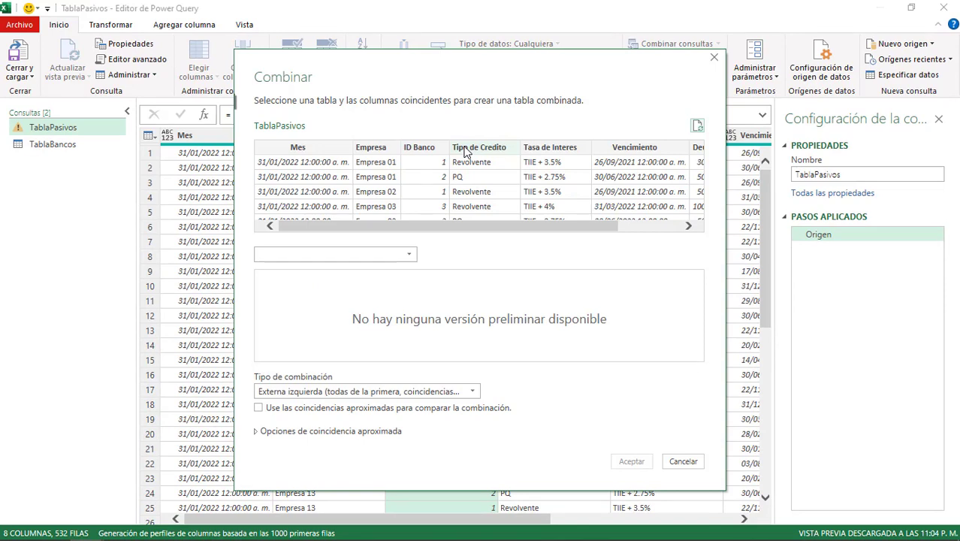
- Pick TablaBancos as the second merge table and ID Banco as TablaPasivos' match column
mouse_move(438, 225)
mouse_down()
mouse_move(552, 216)
mouse_move(304, 218)
mouse_up()
mouse_move(389, 225)
mouse_down()
mouse_move(542, 229)
mouse_move(345, 211)
mouse_up()
click(410, 257)
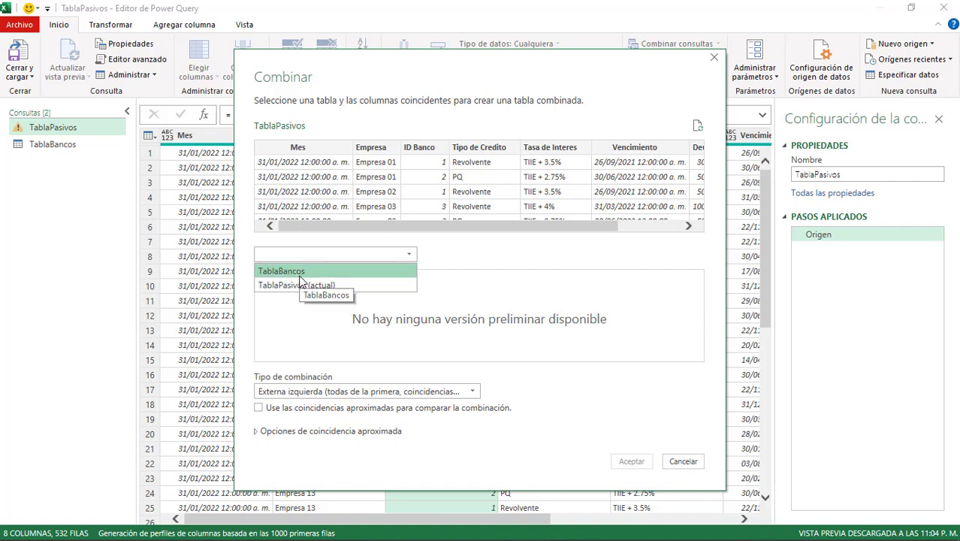
click(299, 277)
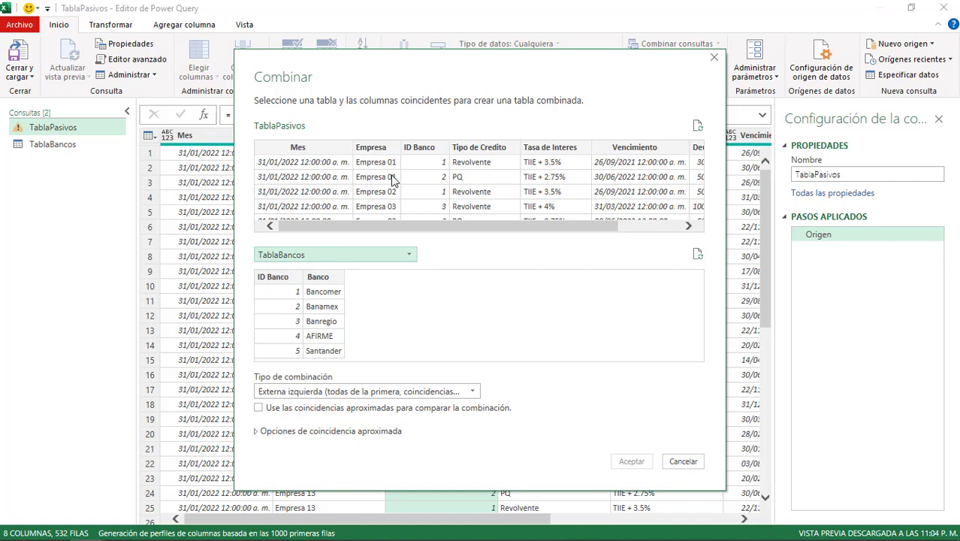
click(416, 153)
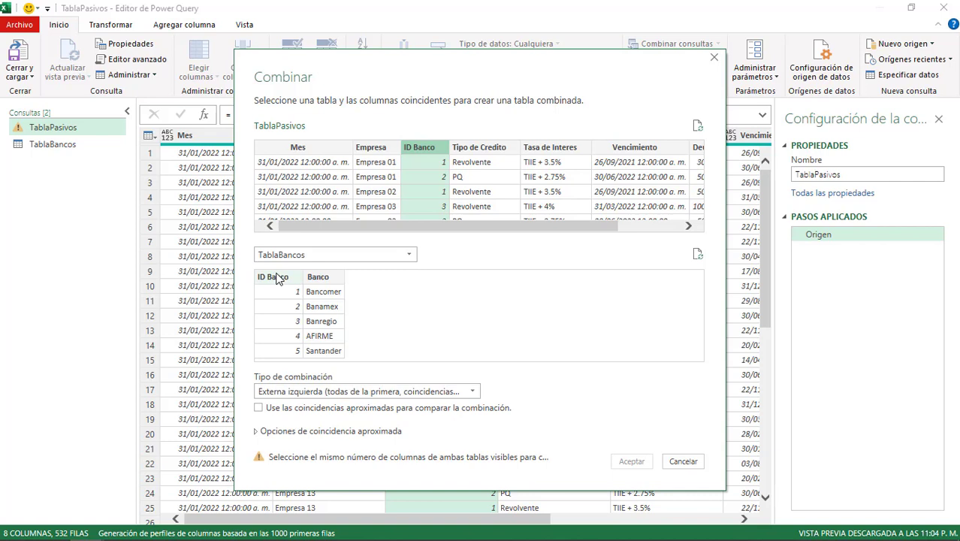
- Match on TablaBancos' ID Banco, keep the Externa izquierda join, and apply the merge
click(278, 279)
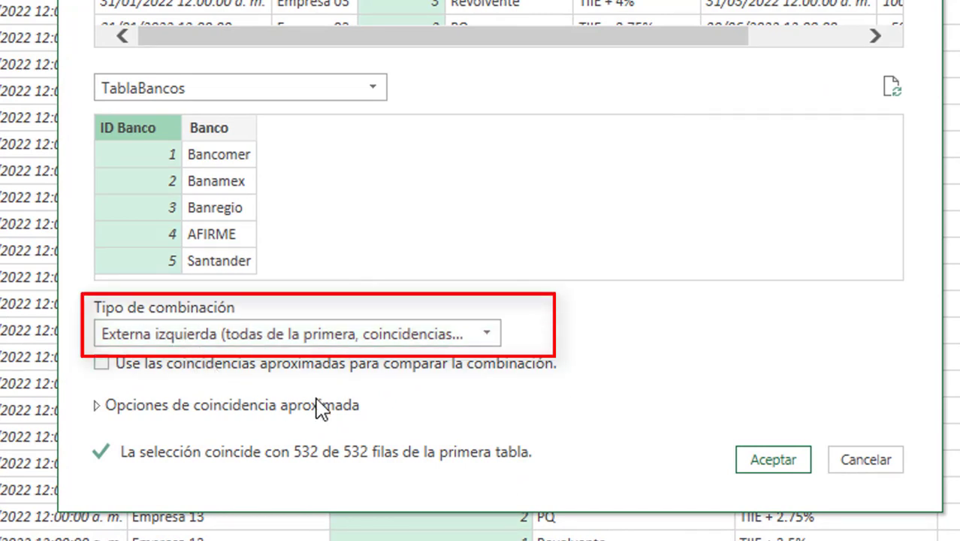
click(489, 333)
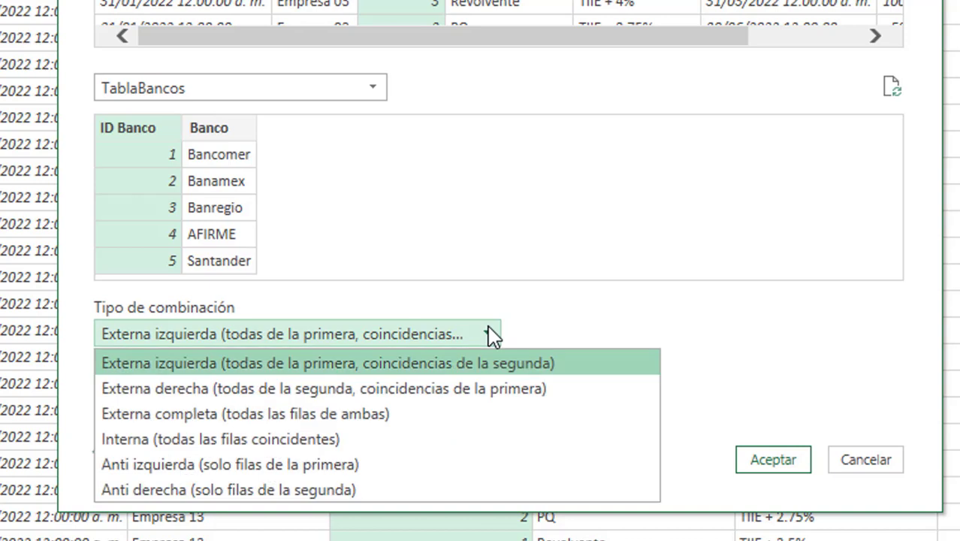
click(490, 335)
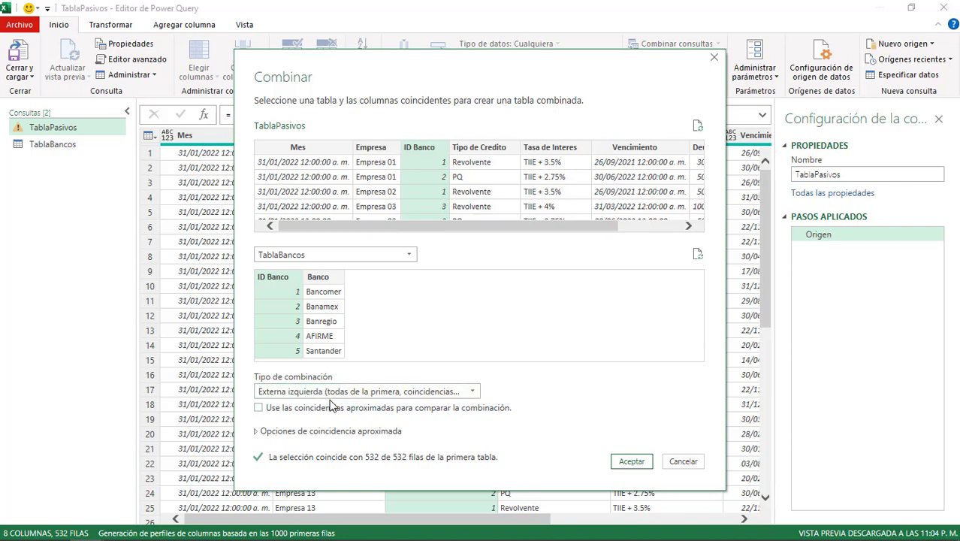
click(640, 469)
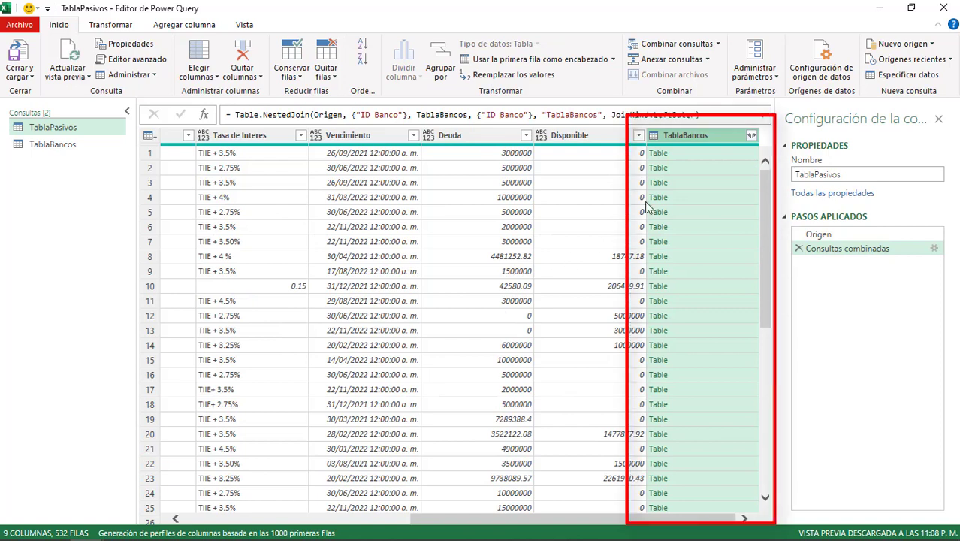
- Preview the nested bank tables for rows 1–3, then bring up the TablaBancos expand options
click(705, 155)
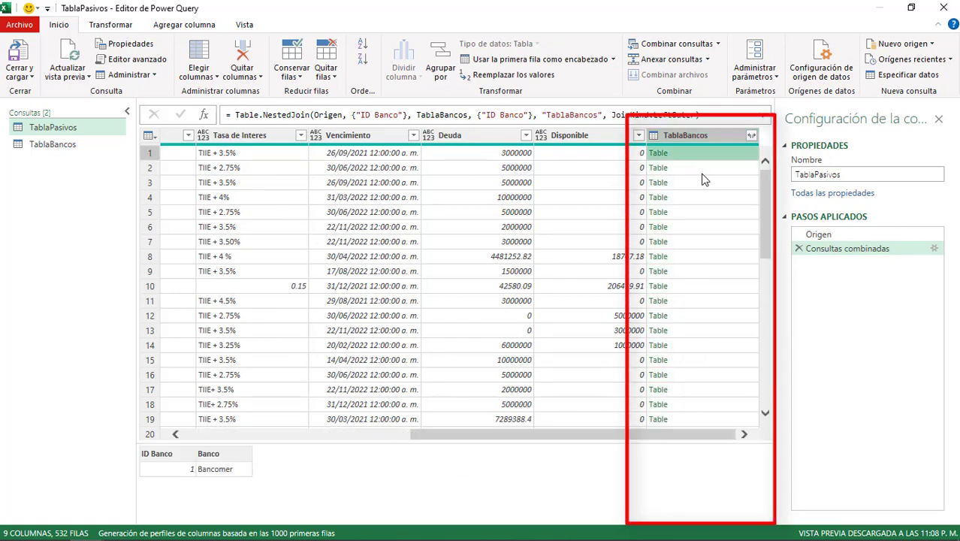
click(703, 173)
click(704, 184)
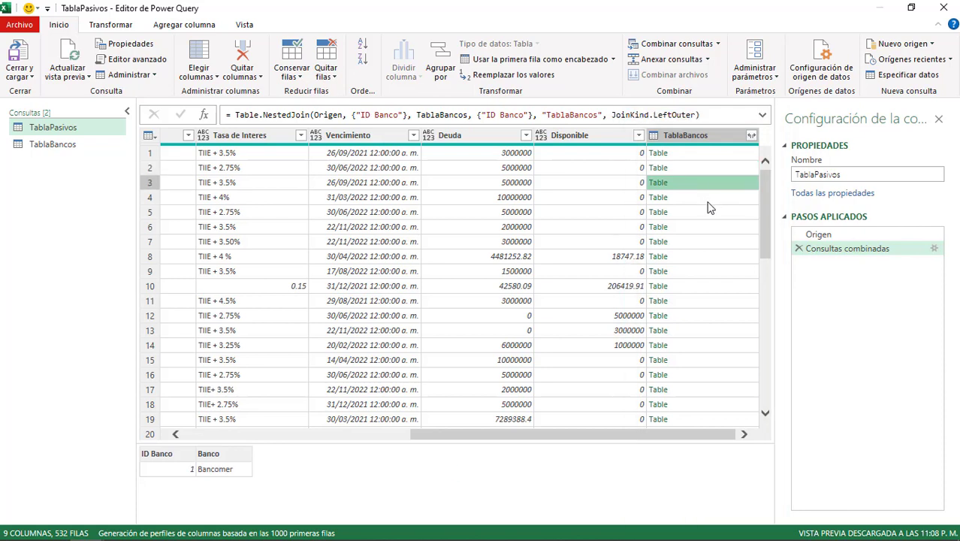
click(712, 157)
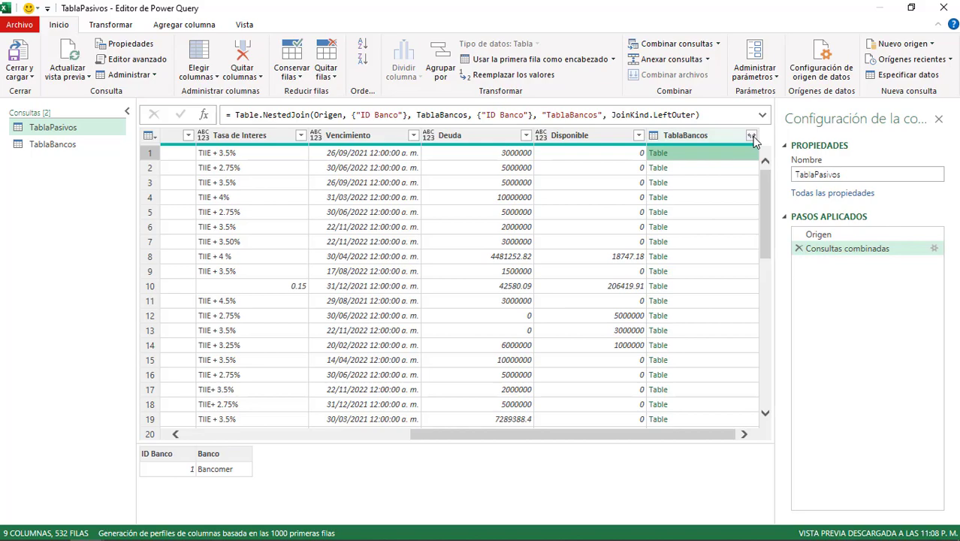
click(751, 136)
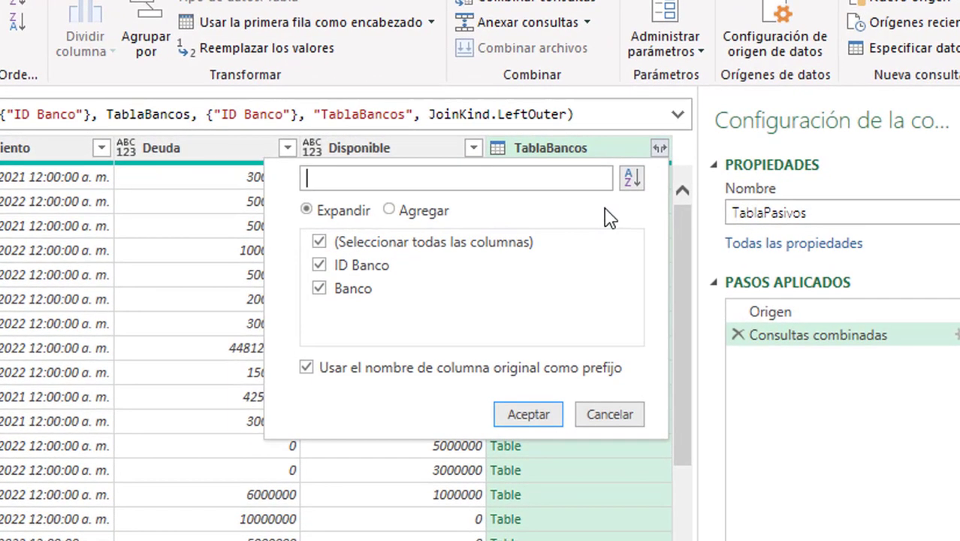
- Expand TablaBancos with only the Banco field, then check bank names like Bancomer and Banamex
click(319, 241)
click(320, 292)
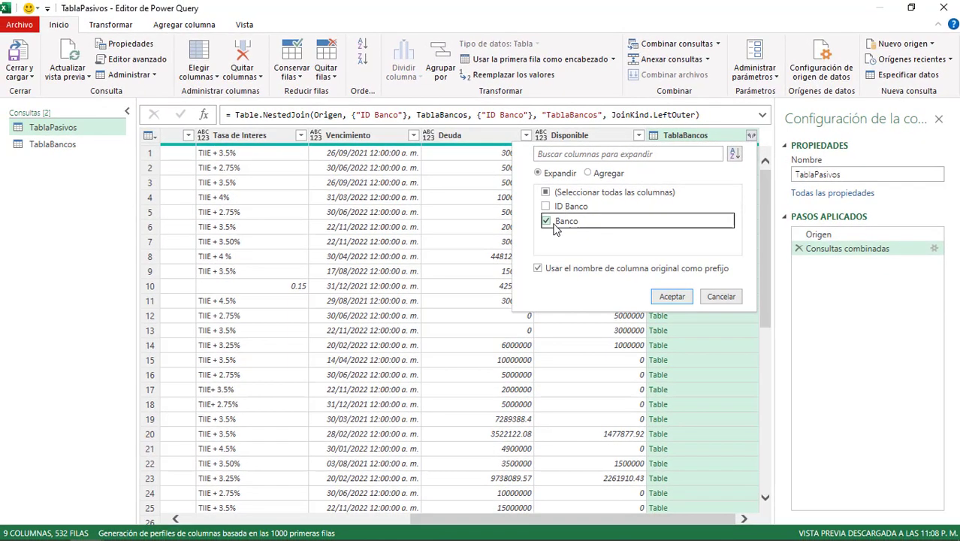
click(671, 296)
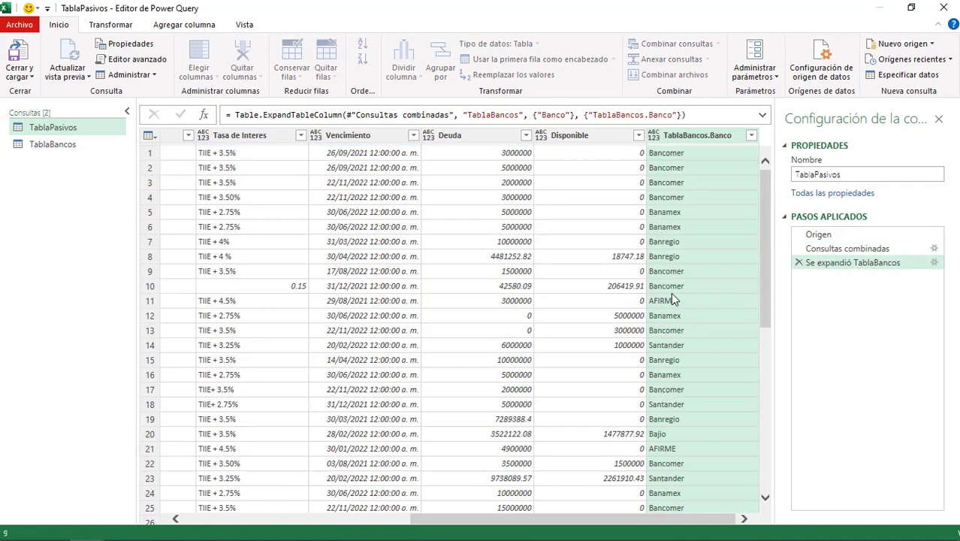
click(666, 158)
scroll(679, 214, down, 2)
scroll(679, 222, down, 3)
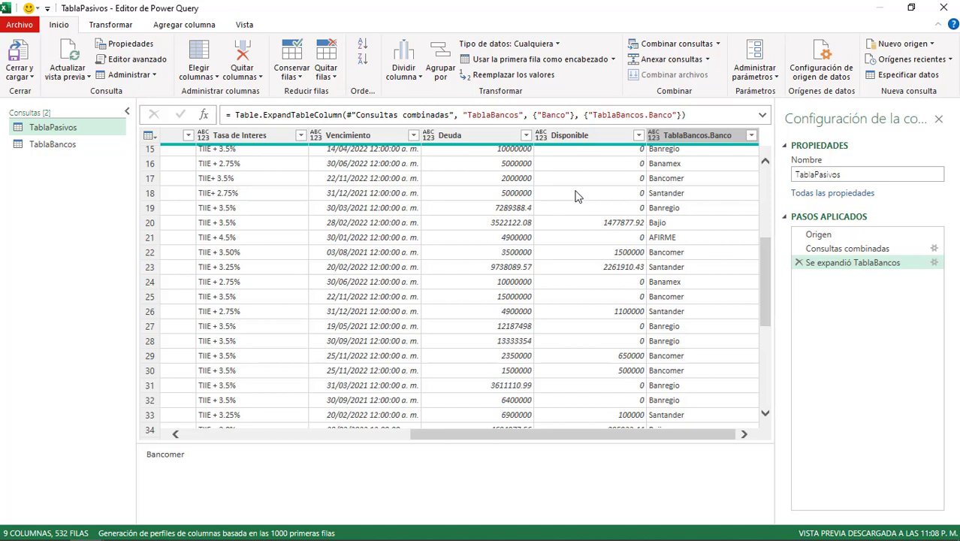
- Load the queries with Cerrar y cargar en..., giving a connection-only TablaBancos and 532-row TablaPasivos
click(25, 79)
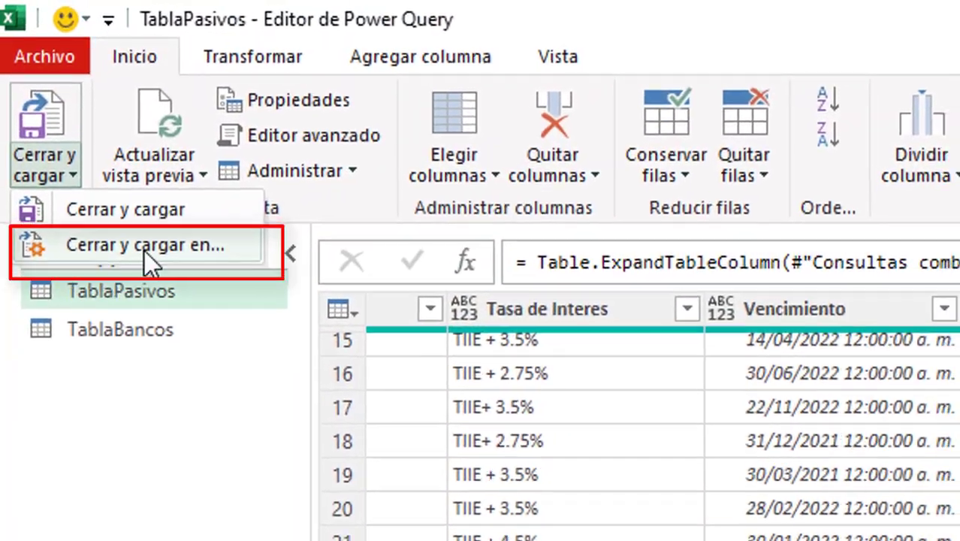
click(109, 234)
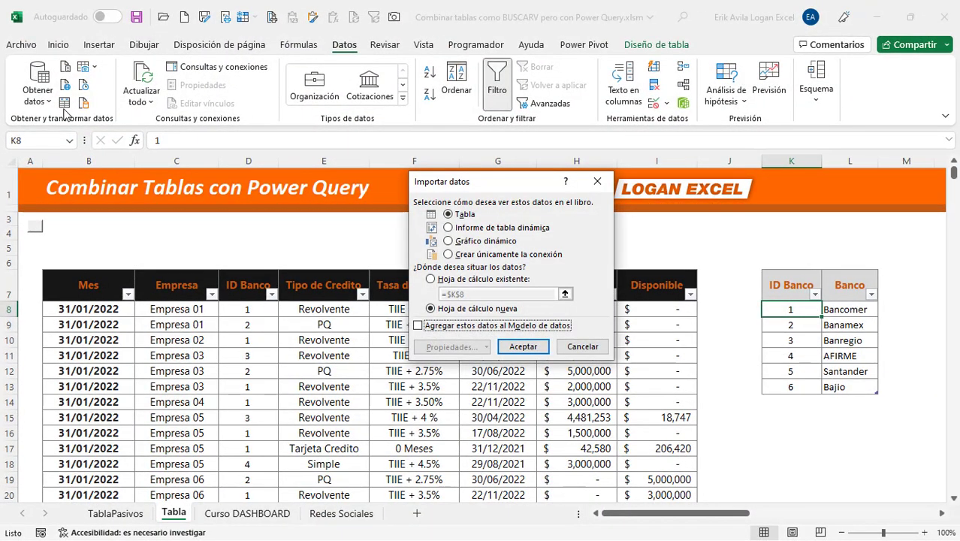
click(449, 254)
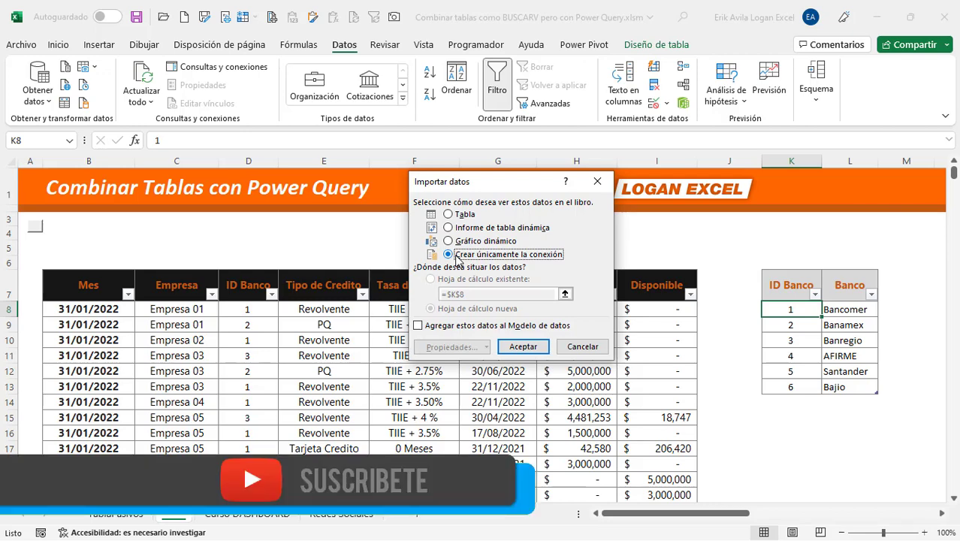
click(523, 350)
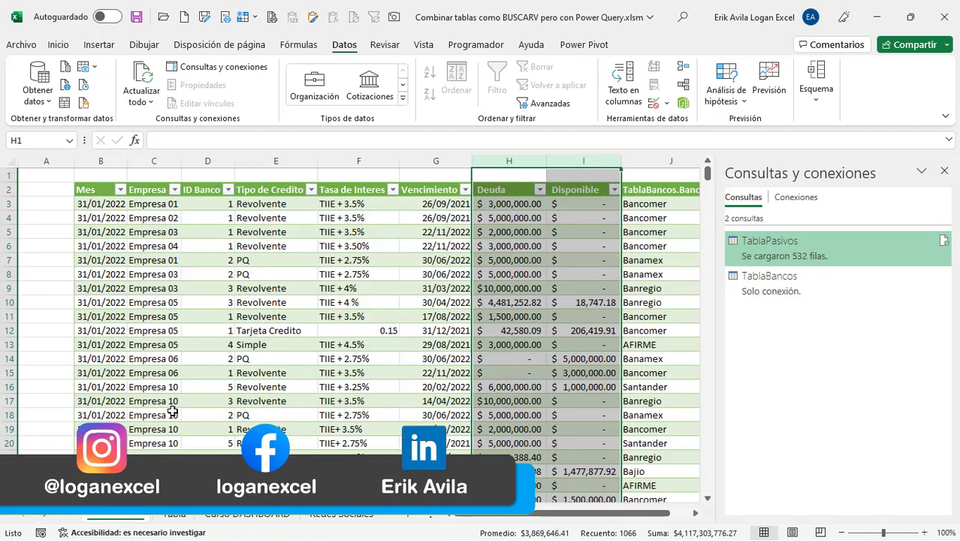
- Review the six bank names in the loaded TablaBancos.Banco column's list, leaving it unchanged
click(255, 321)
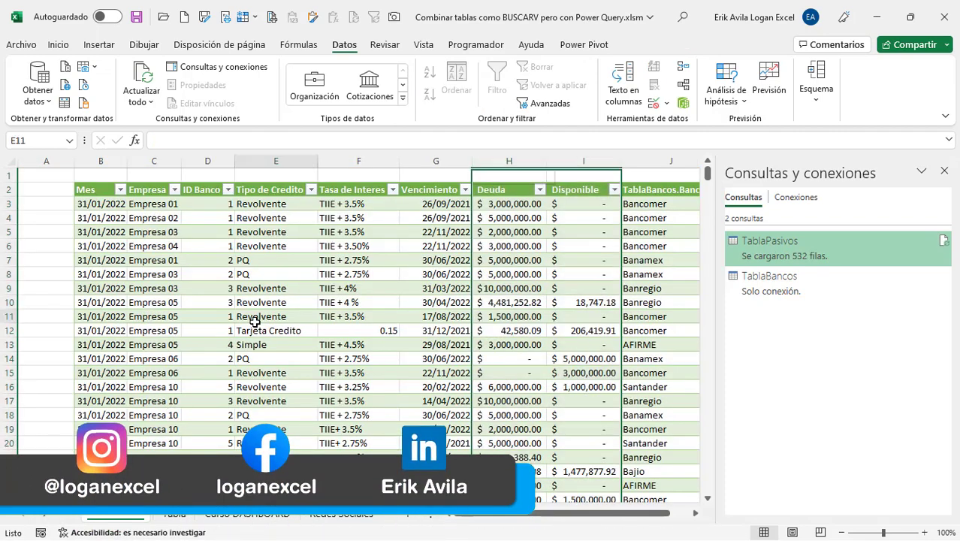
click(631, 211)
click(618, 164)
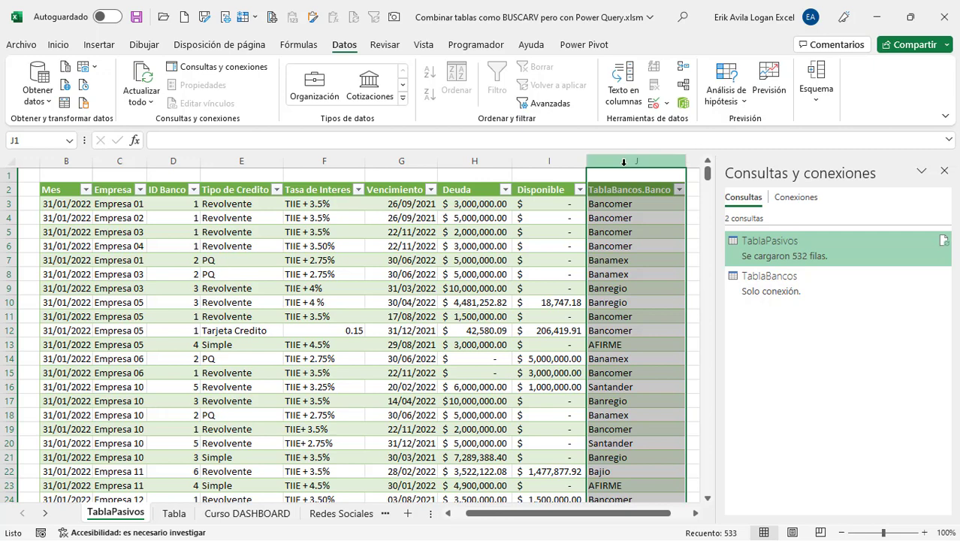
click(678, 190)
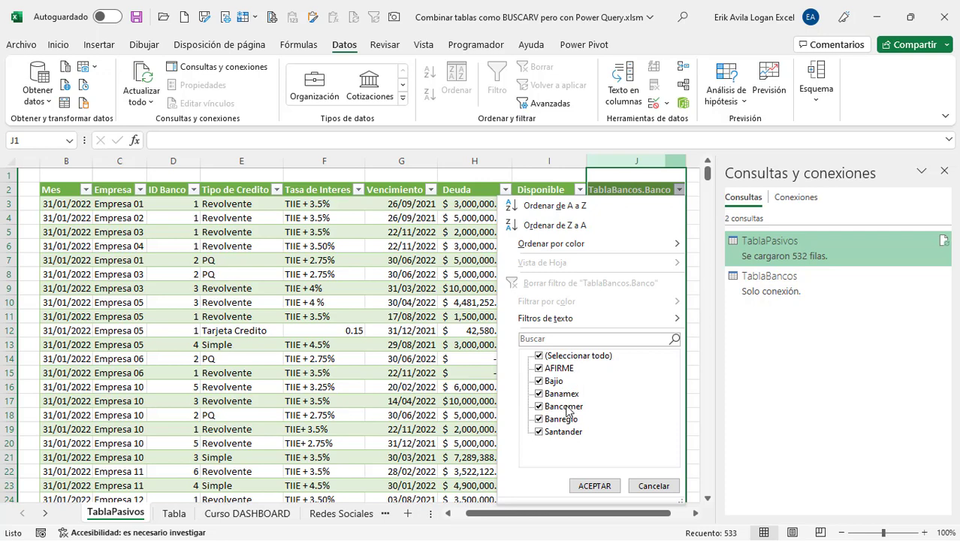
click(594, 486)
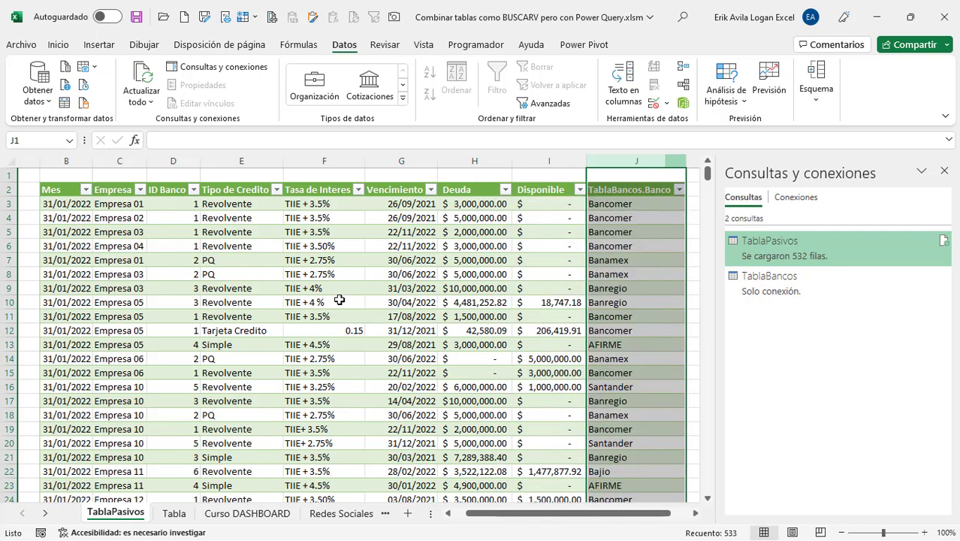
- Clear the ID Banco selection and go to the Tabla sheet
click(178, 161)
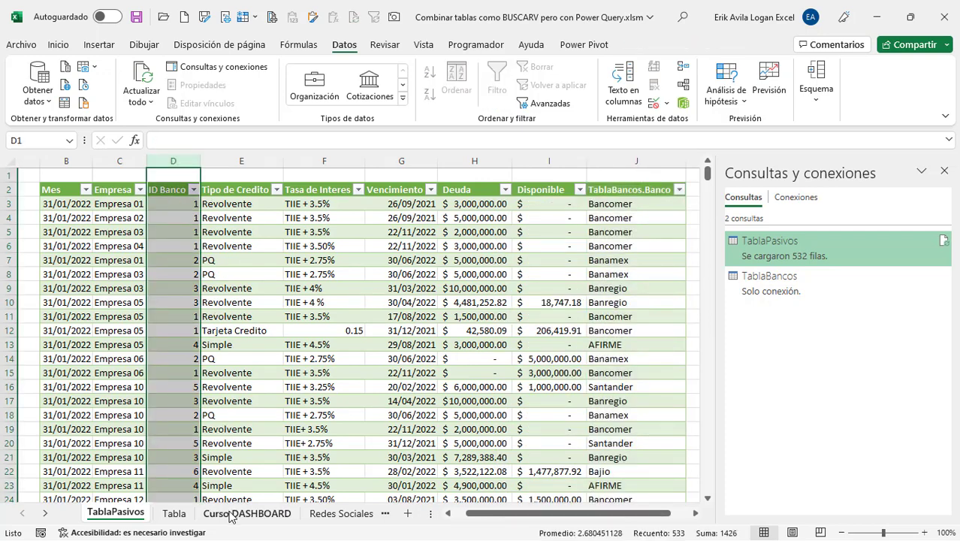
click(390, 312)
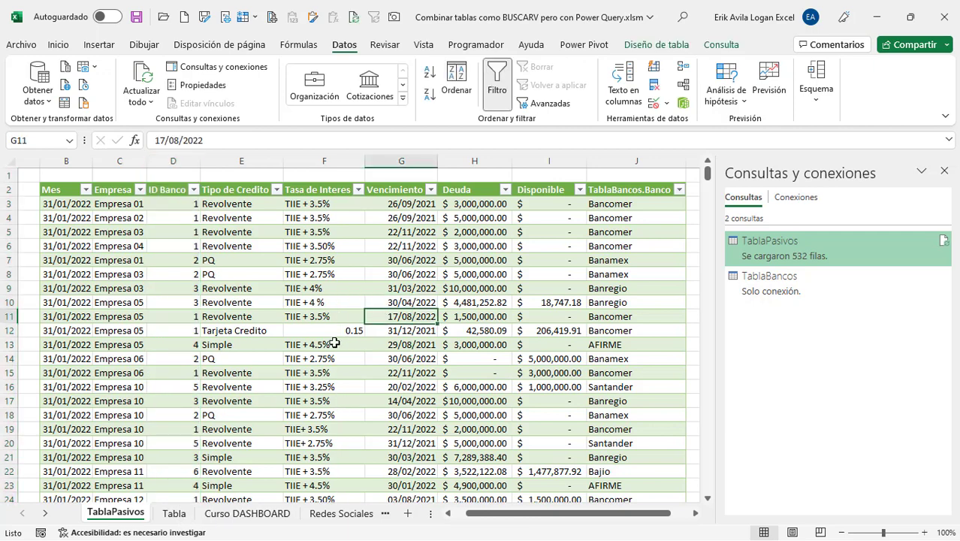
click(174, 513)
- Close the Queries and Connections pane and insert a blank column before column K
click(336, 385)
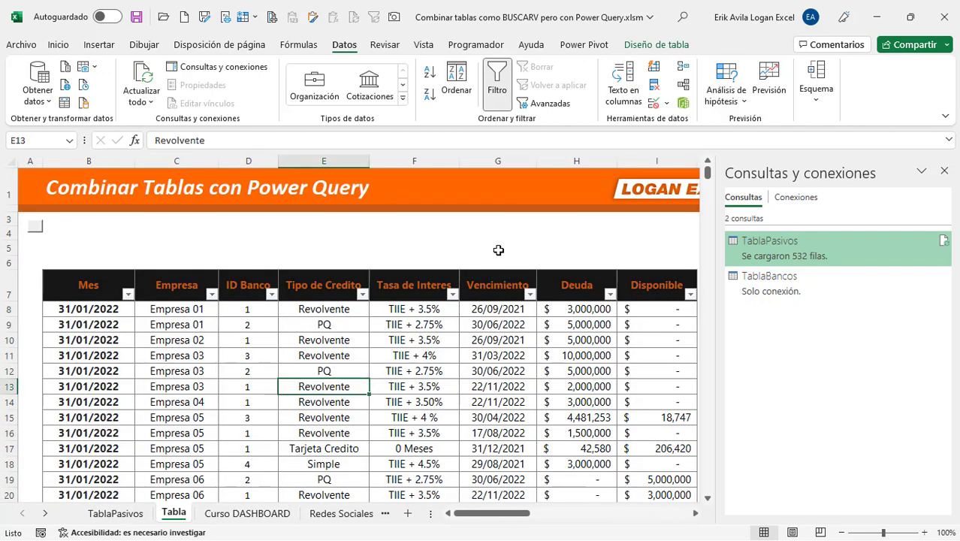
click(497, 248)
click(944, 170)
click(778, 160)
right_click(782, 161)
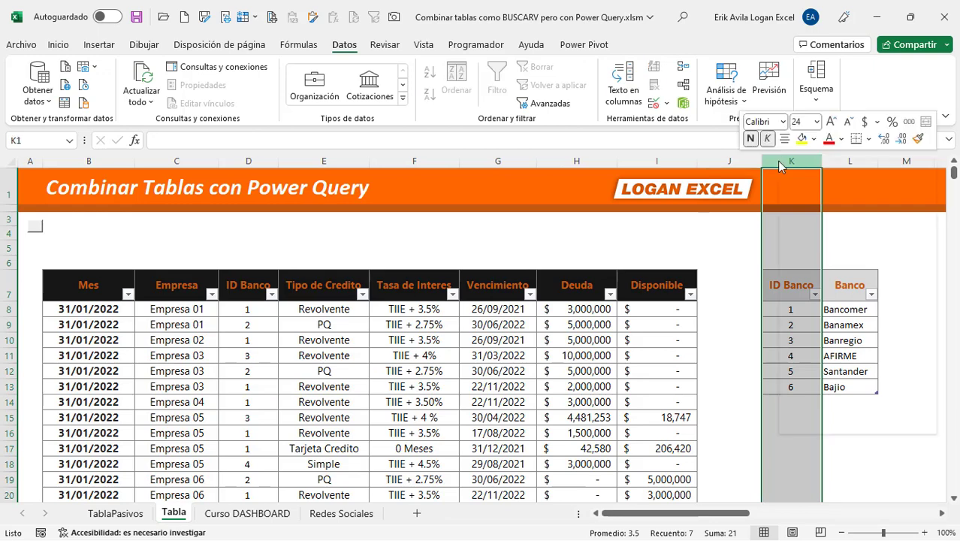
click(810, 302)
- Enter =BUSCARV([@[ID Banco]],TablaBancos,2,FALSO) in J8 so Columna1 shows each bank name
click(740, 316)
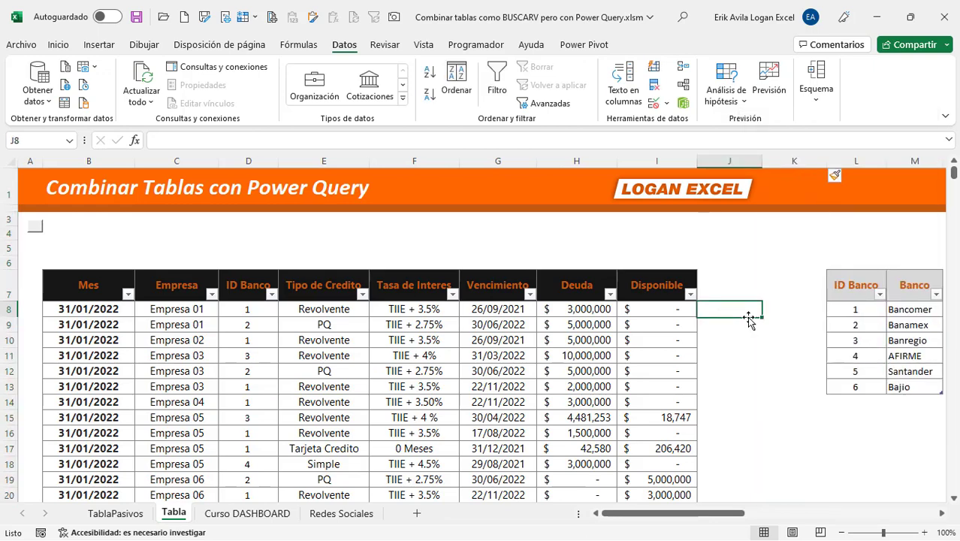
text(=bus)
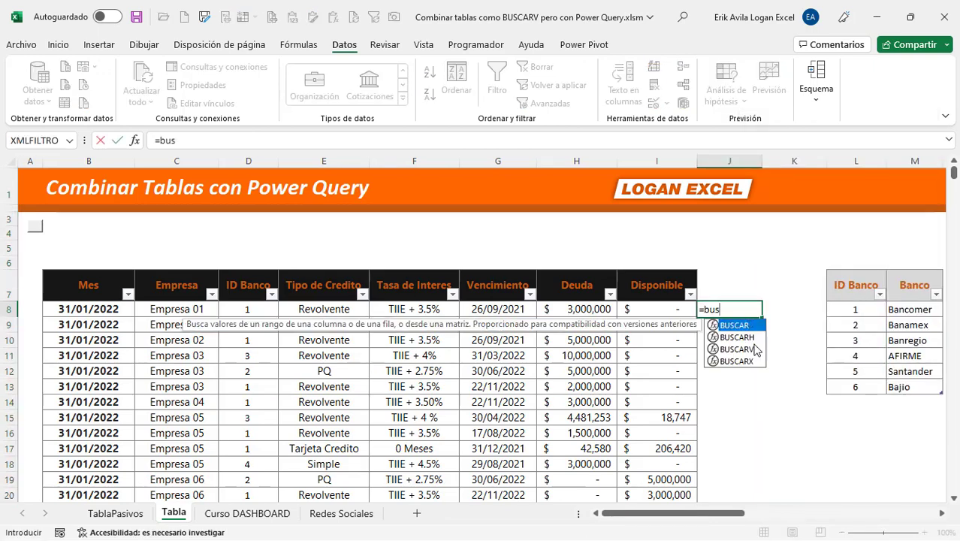
double_click(747, 349)
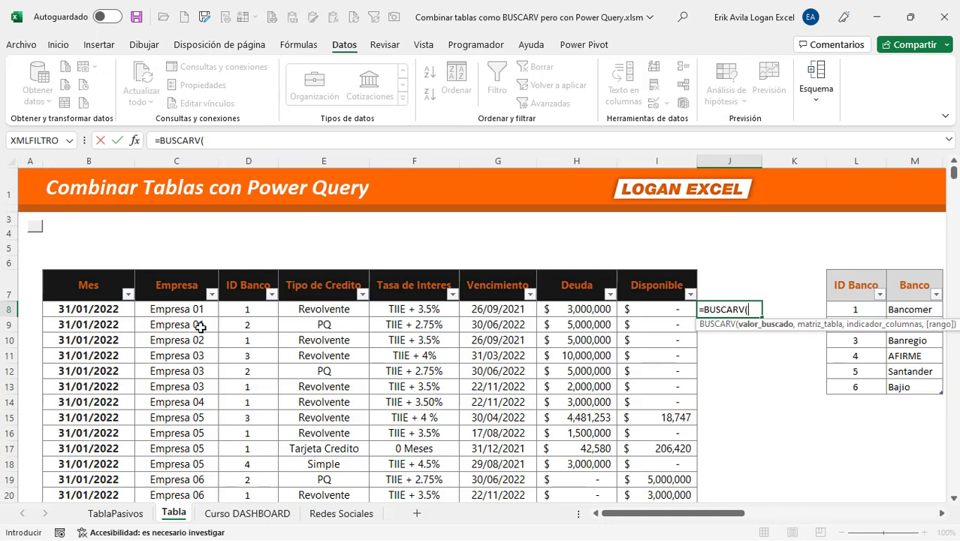
click(239, 309)
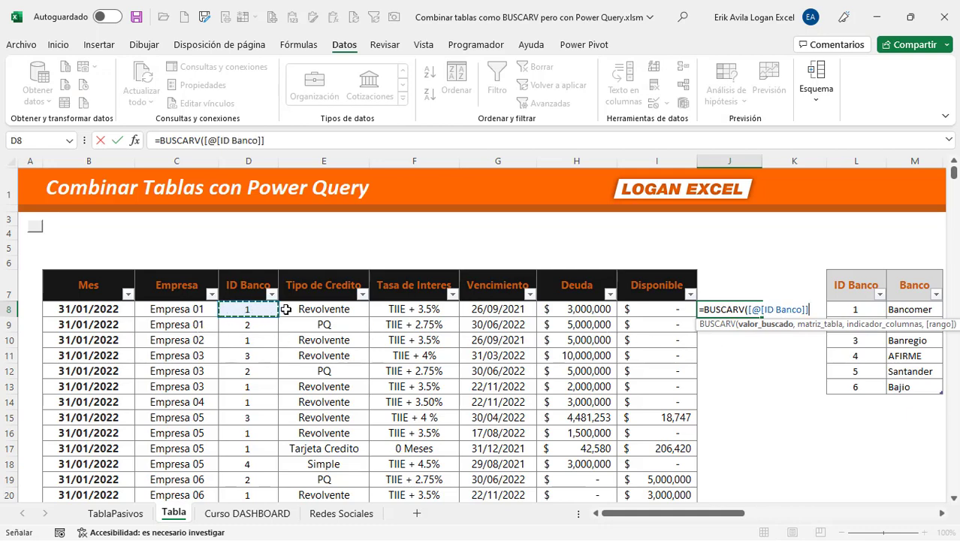
text(,)
click(871, 309)
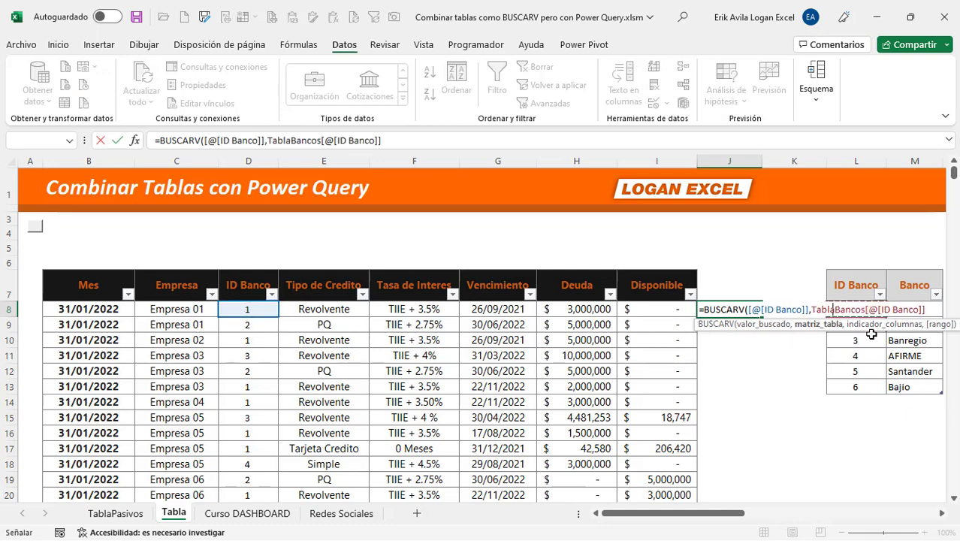
drag(871, 334, 899, 381)
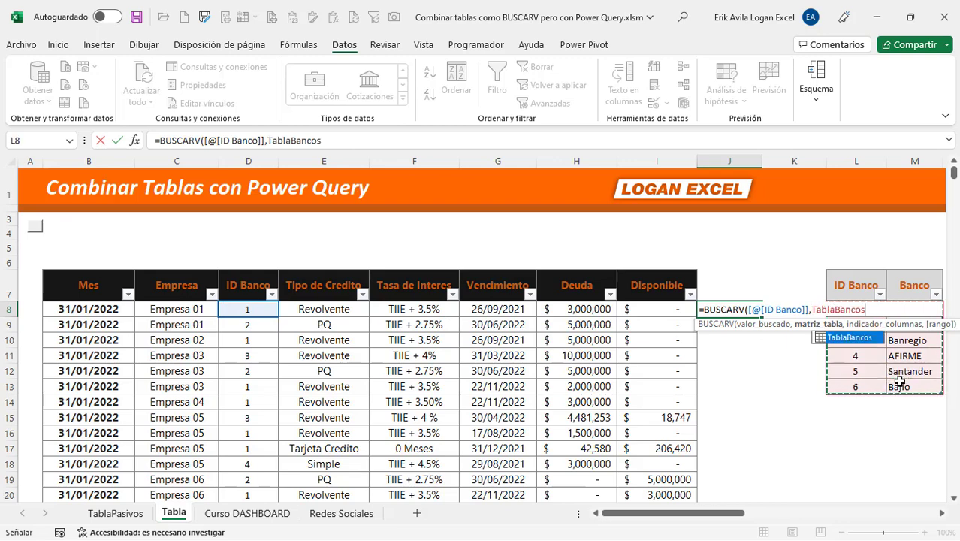
text(,2)
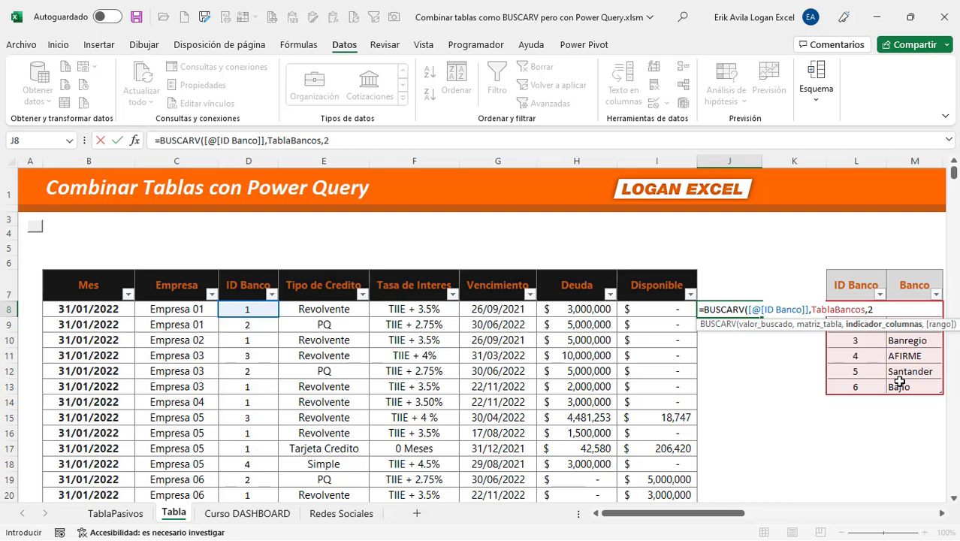
text(,falso)
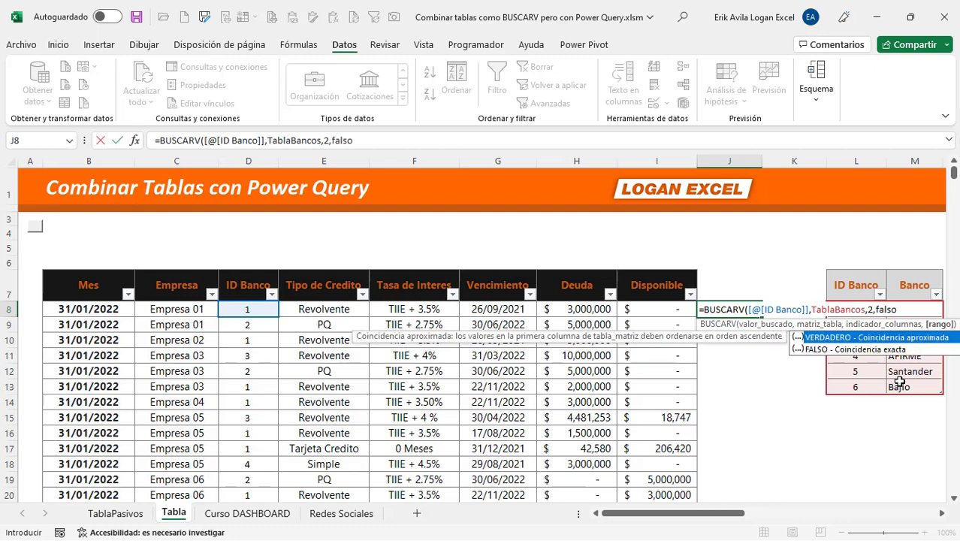
text())
key(ctrl+Return)
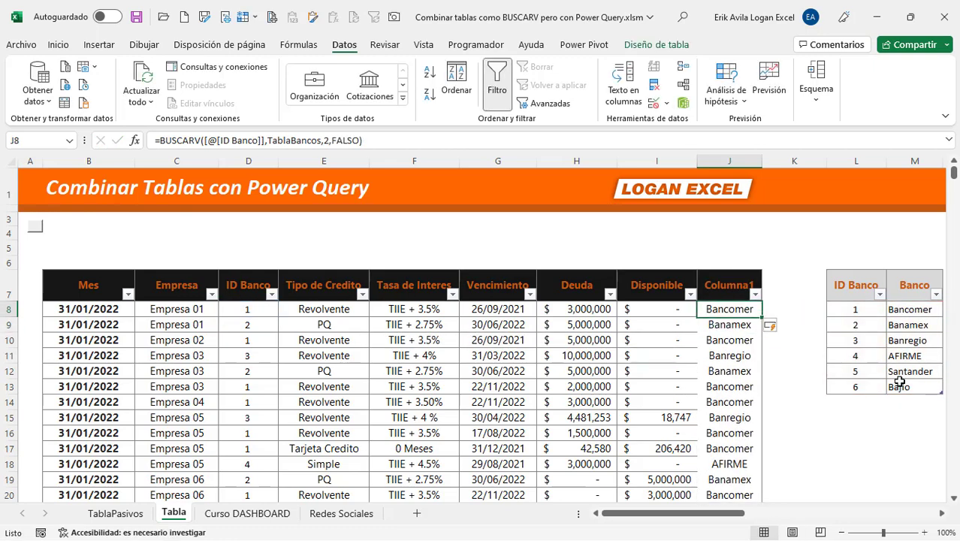
click(732, 284)
scroll(735, 326, down, 1)
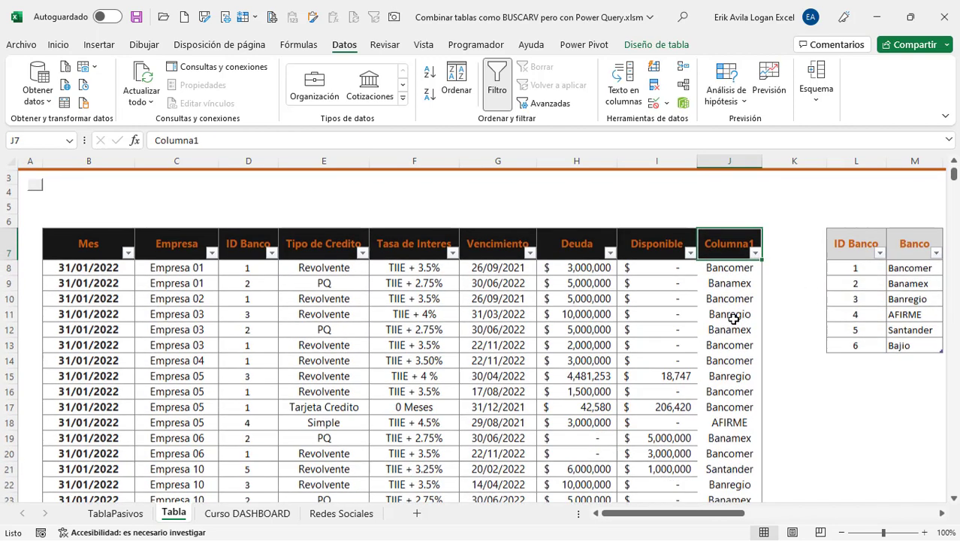
click(731, 283)
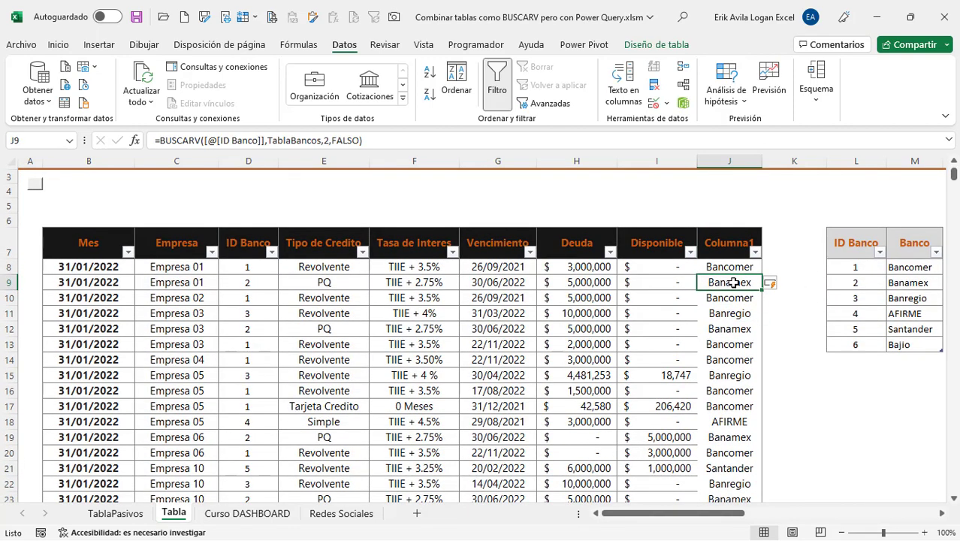
- Check merged bank names in TablaPasivos cells J3, J7 and J6 against the Tabla sheet
click(127, 513)
click(635, 205)
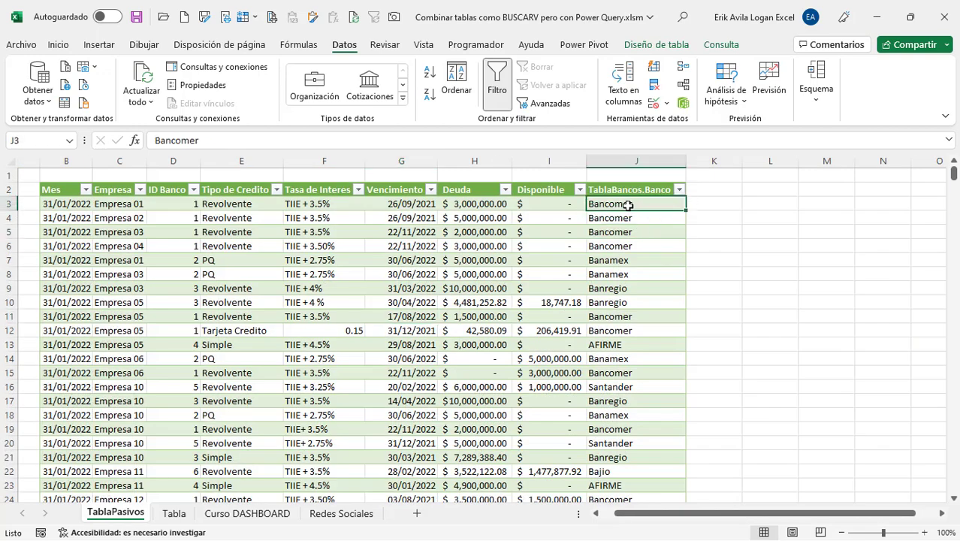
click(621, 260)
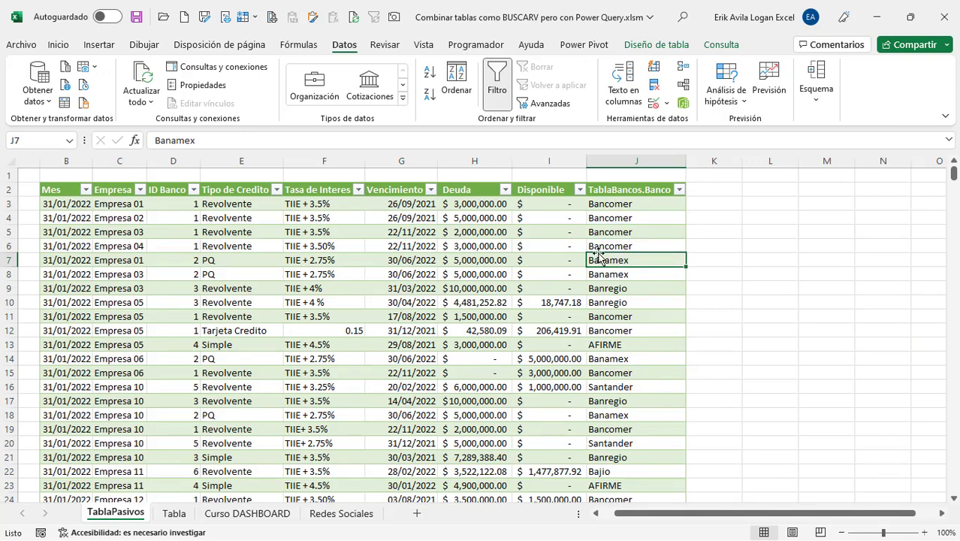
click(173, 513)
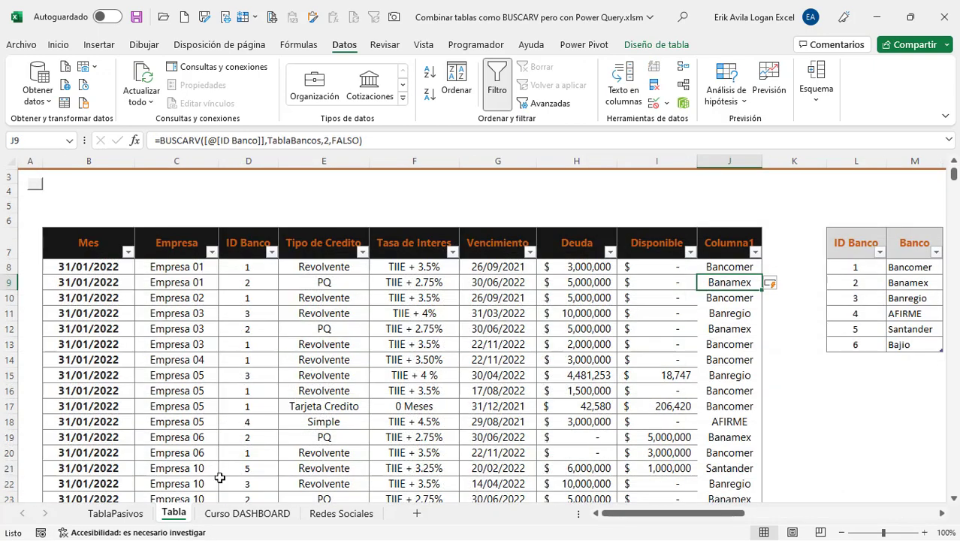
click(117, 513)
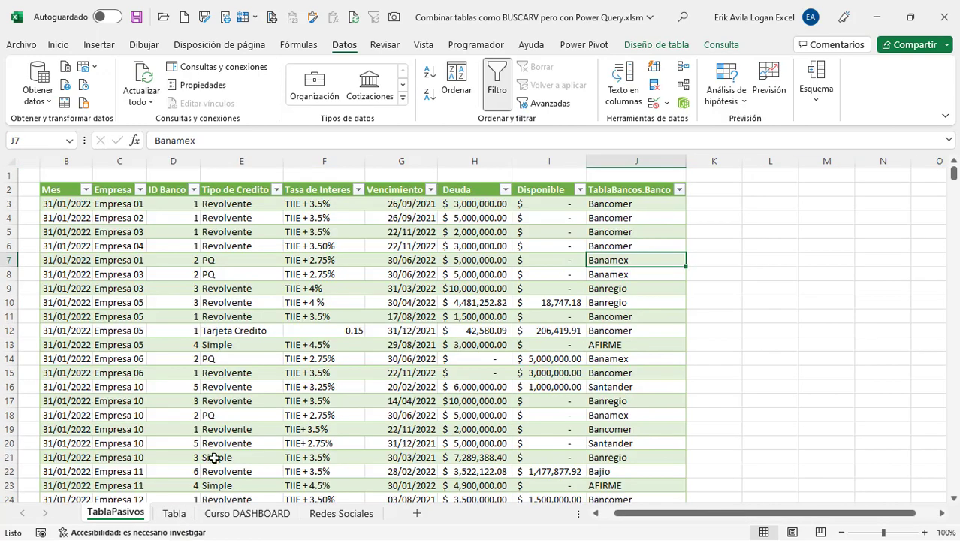
drag(637, 344, 637, 330)
click(645, 249)
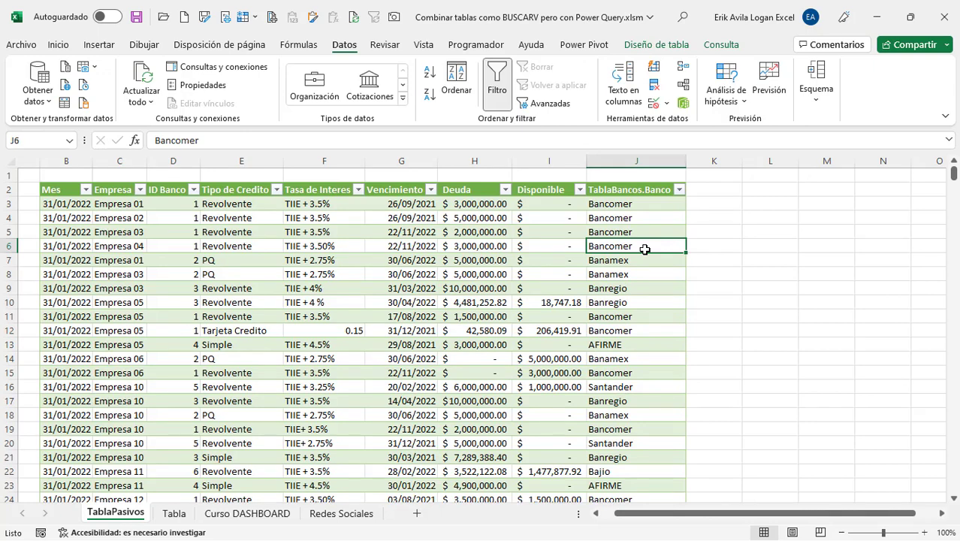
scroll(379, 285, down, 4)
scroll(332, 358, down, 3)
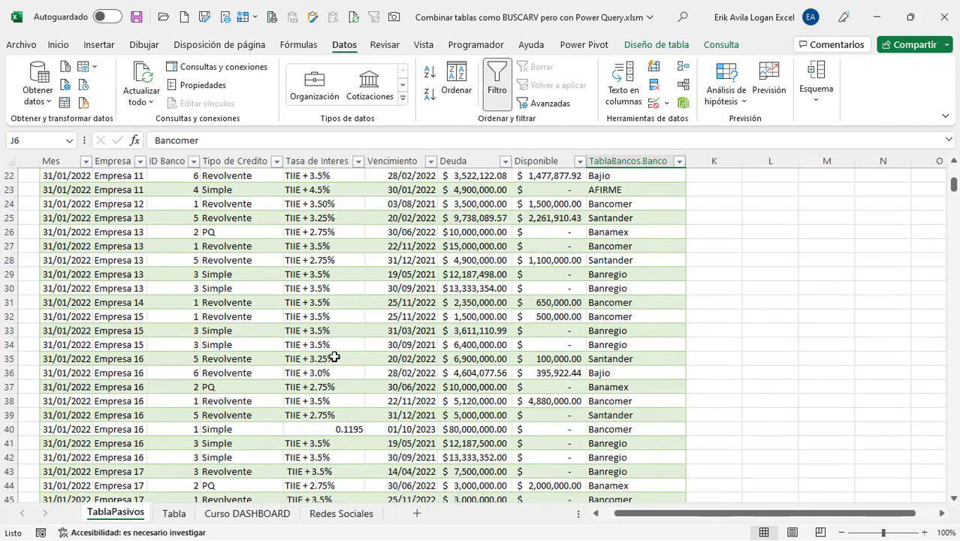
scroll(337, 353, up, 3)
scroll(335, 358, up, 4)
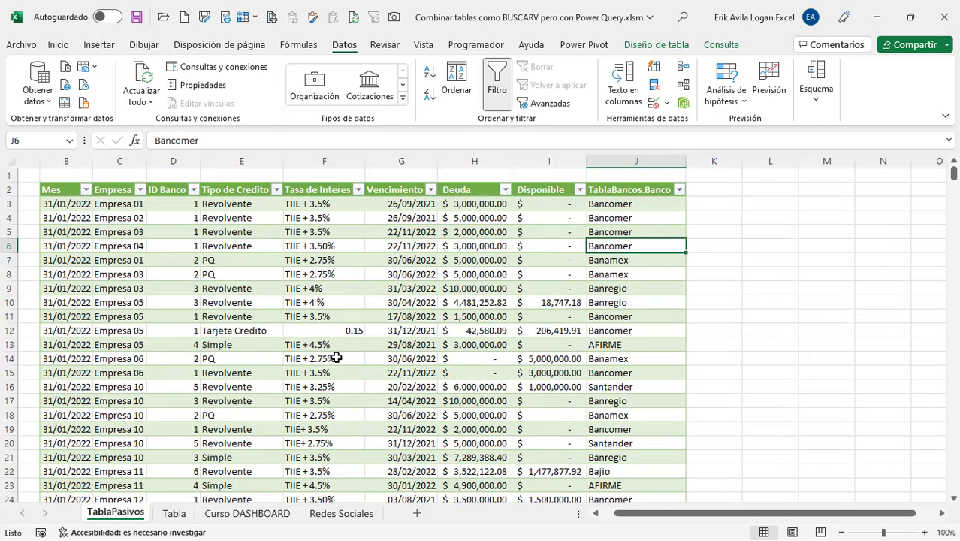
- Compare the Tabla and TablaPasivos sheets again, ending with bank names J4:J8 on TablaPasivos
click(174, 513)
scroll(277, 347, up, 1)
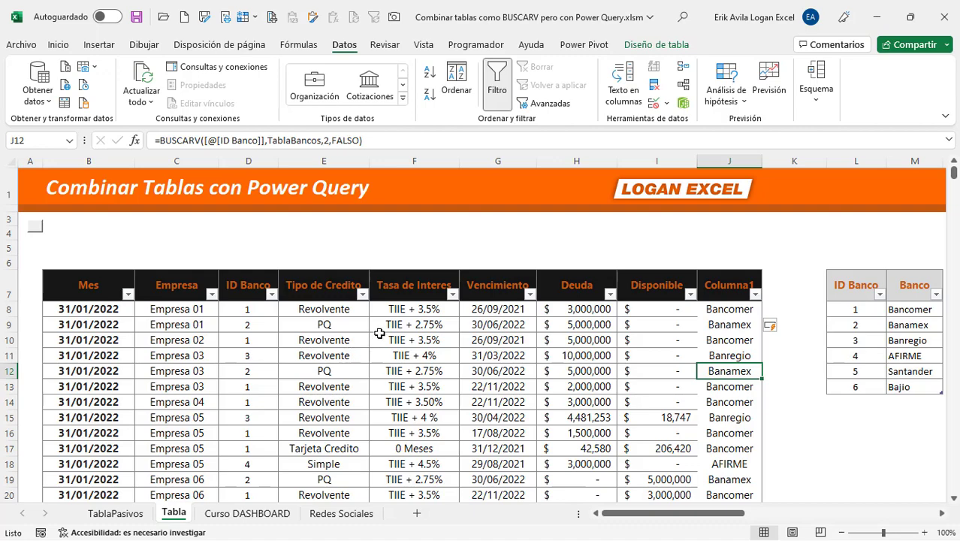
scroll(379, 333, down, 1)
scroll(368, 342, up, 1)
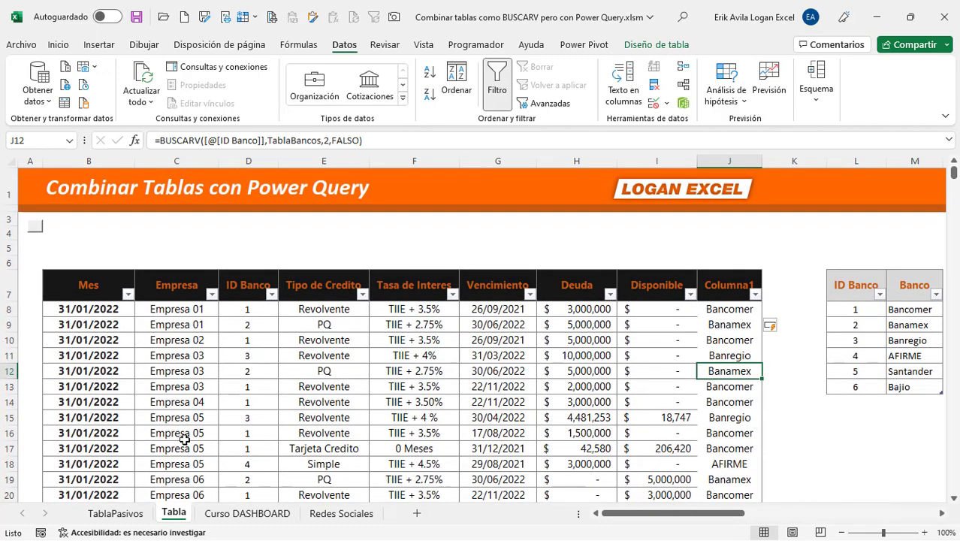
click(127, 513)
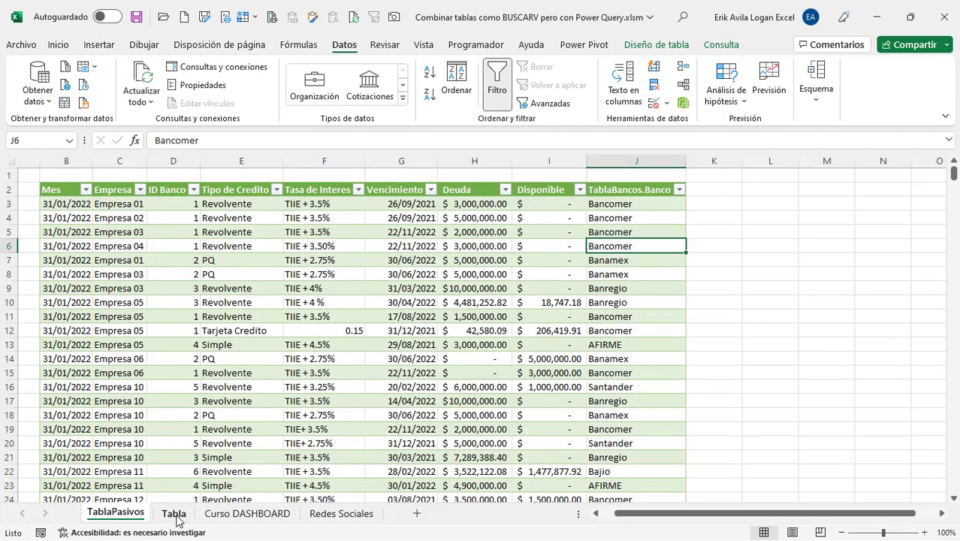
click(175, 515)
click(706, 246)
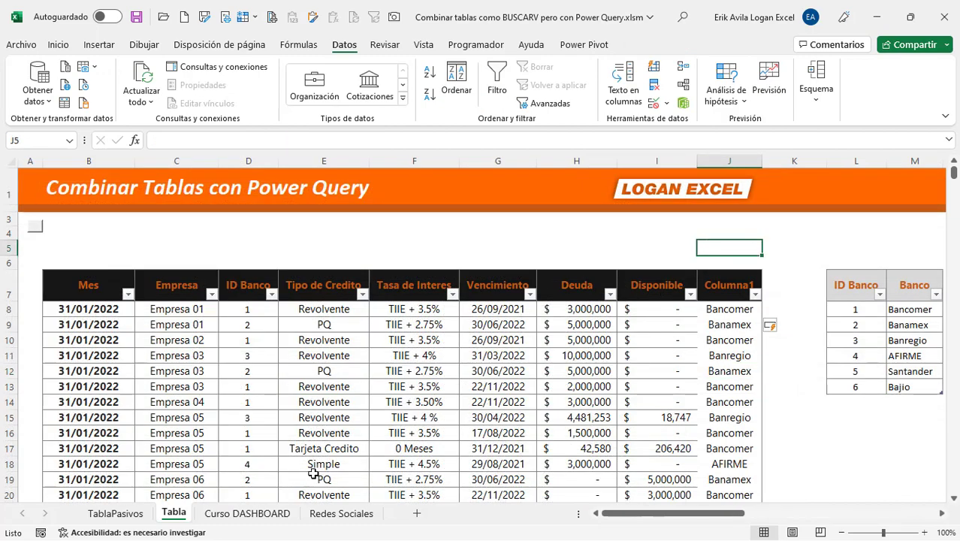
click(121, 516)
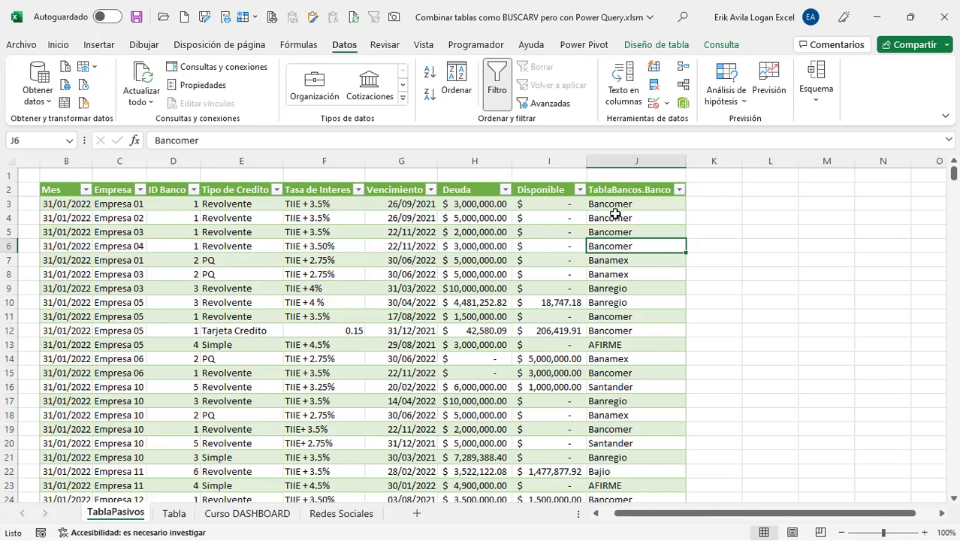
drag(612, 218, 616, 276)
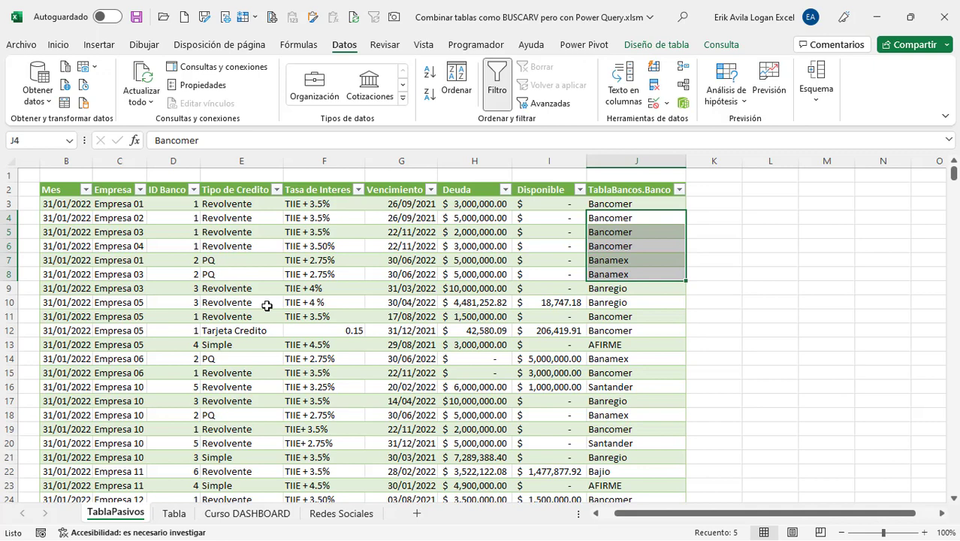
click(338, 258)
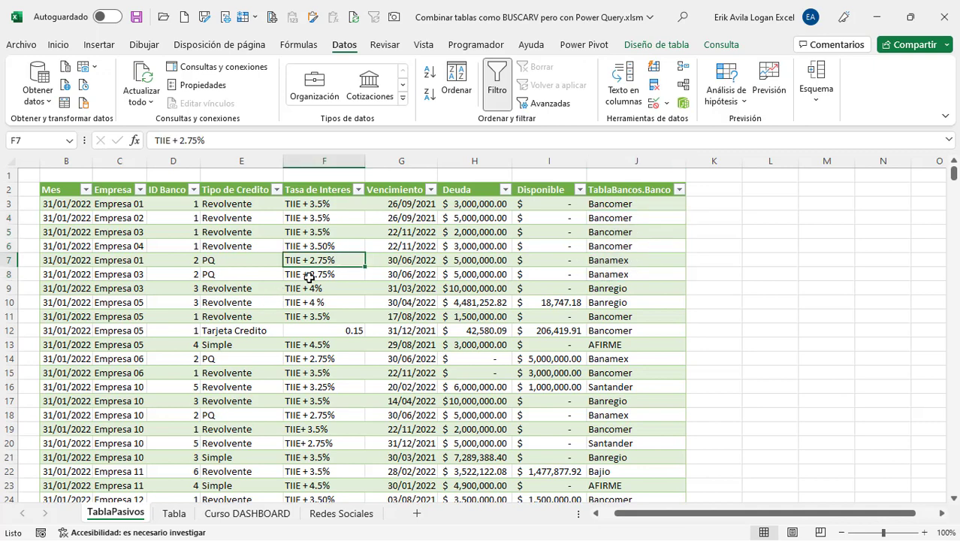
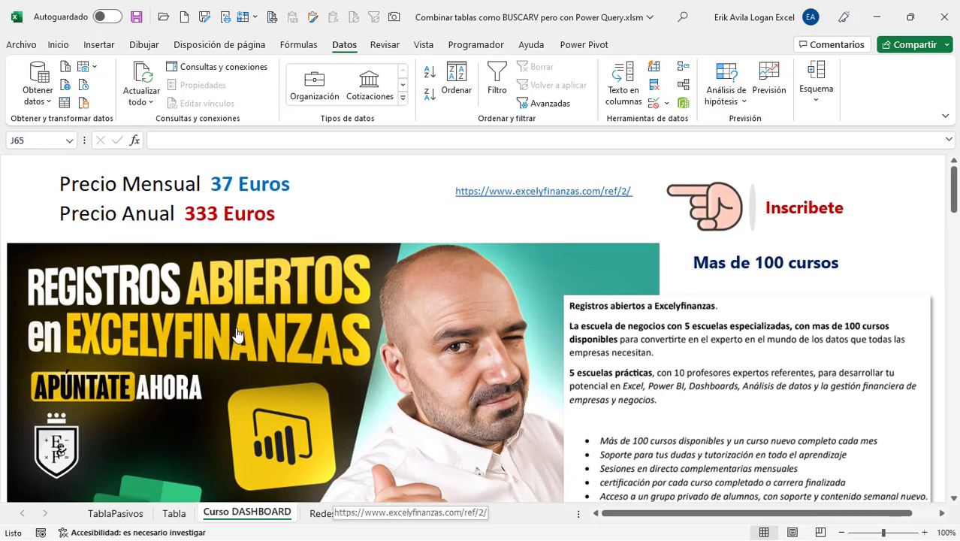
- Scroll down the Curso DASHBOARD sheet to the Clase/Temario syllabus table
scroll(236, 334, down, 2)
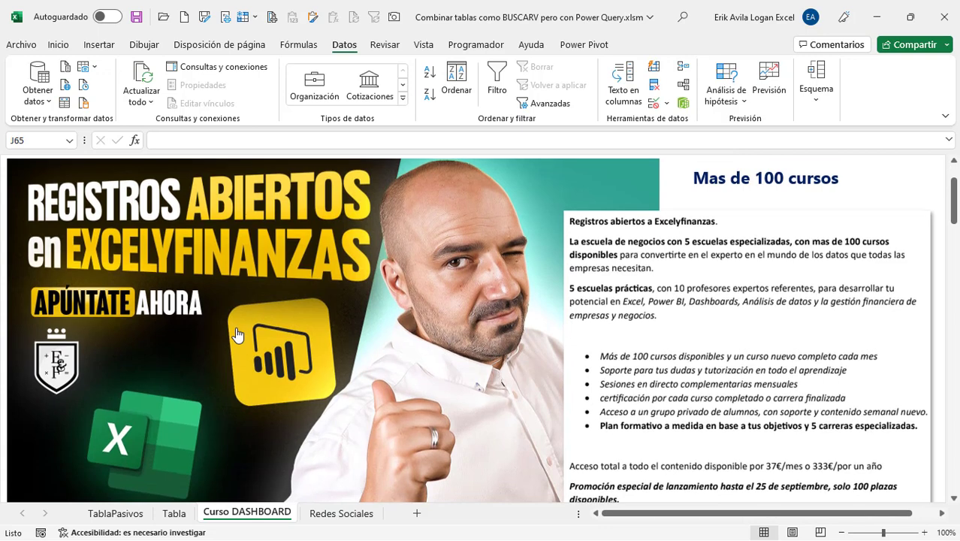
scroll(236, 334, up, 1)
scroll(298, 336, up, 1)
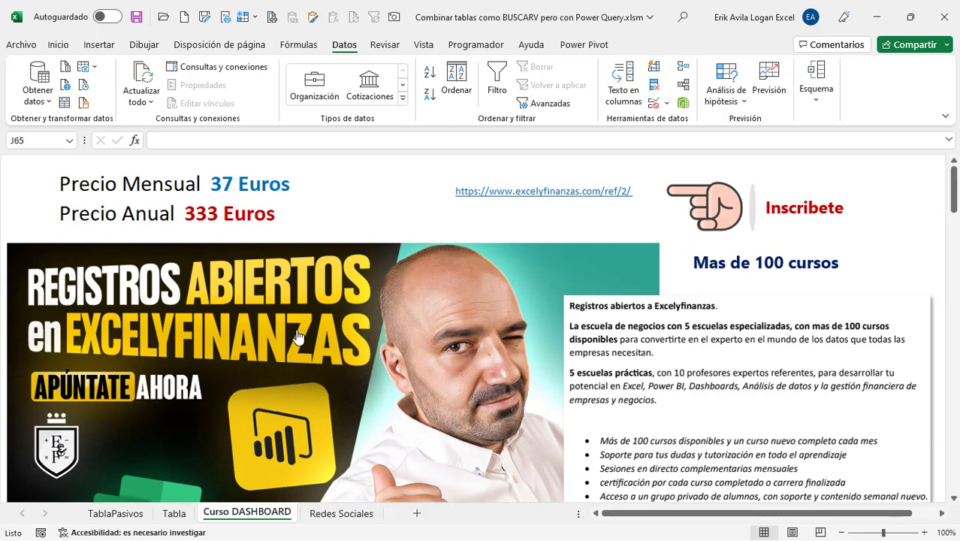
scroll(297, 338, down, 1)
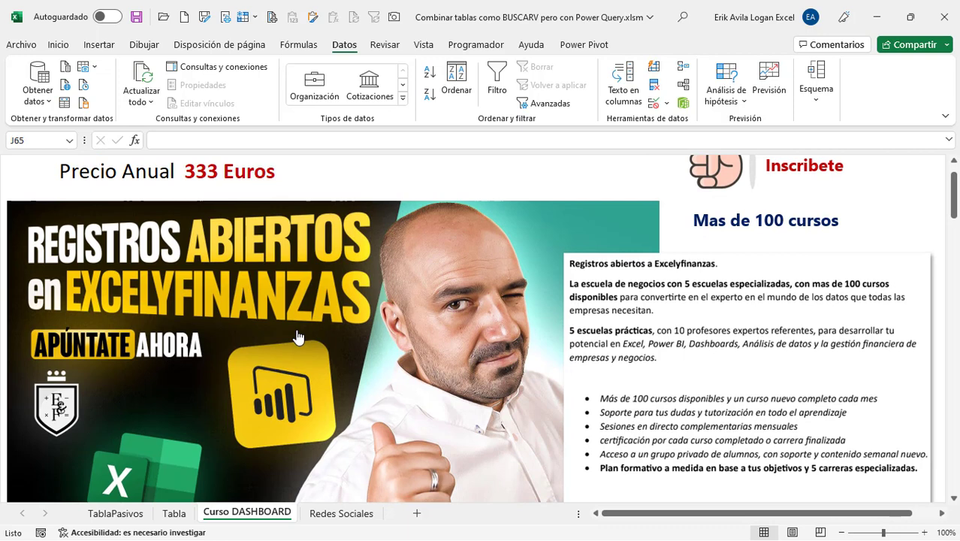
scroll(298, 337, down, 1)
scroll(297, 337, down, 1)
scroll(298, 337, up, 1)
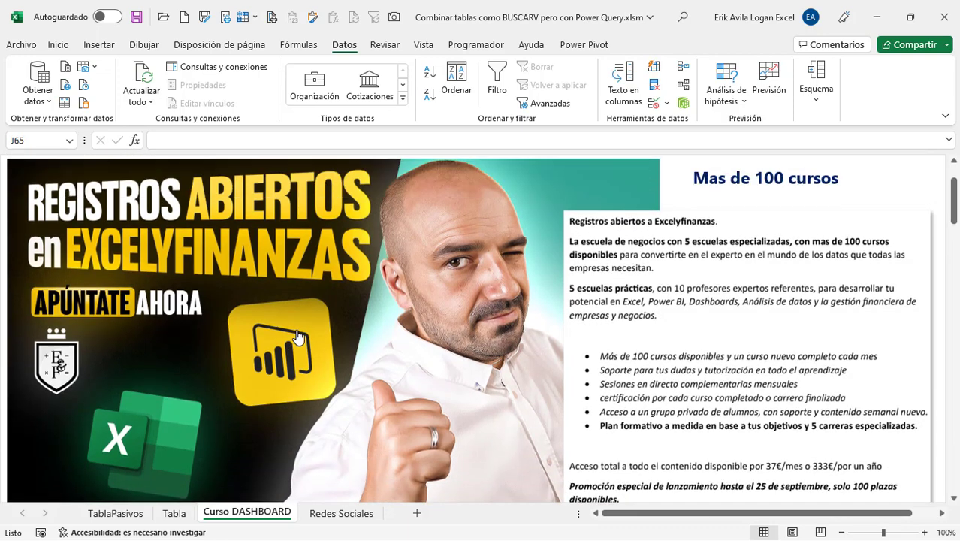
scroll(297, 337, up, 2)
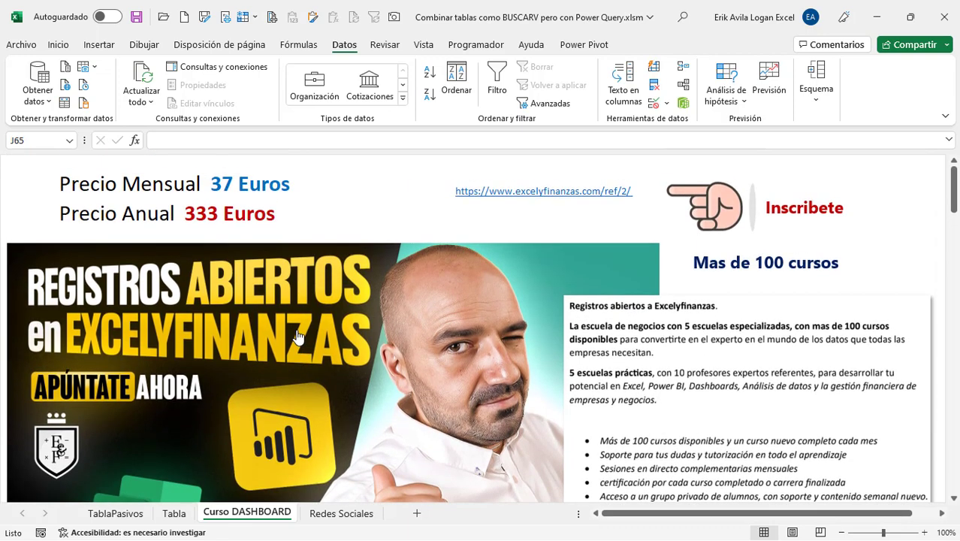
scroll(298, 337, down, 7)
scroll(298, 337, down, 5)
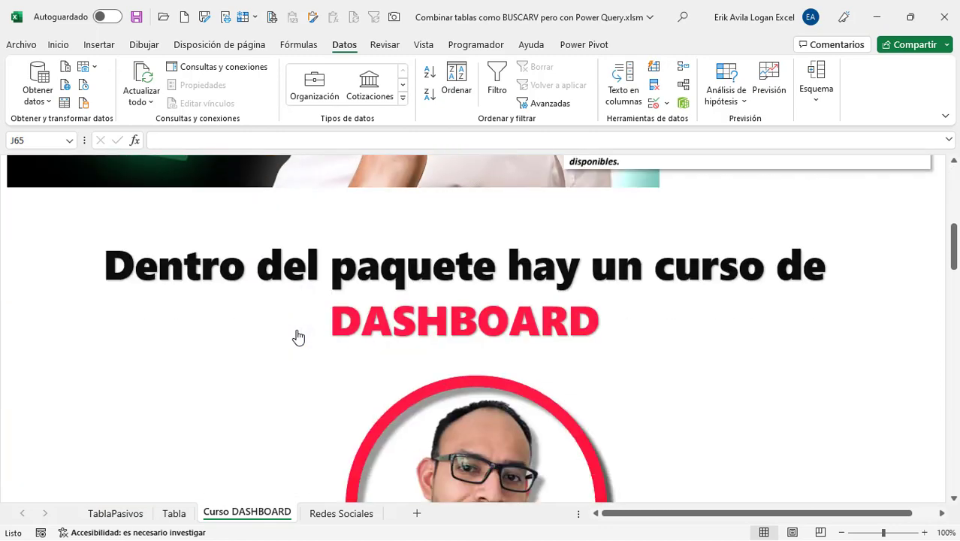
scroll(298, 337, down, 1)
scroll(298, 337, down, 1)
scroll(298, 338, down, 1)
scroll(298, 337, down, 3)
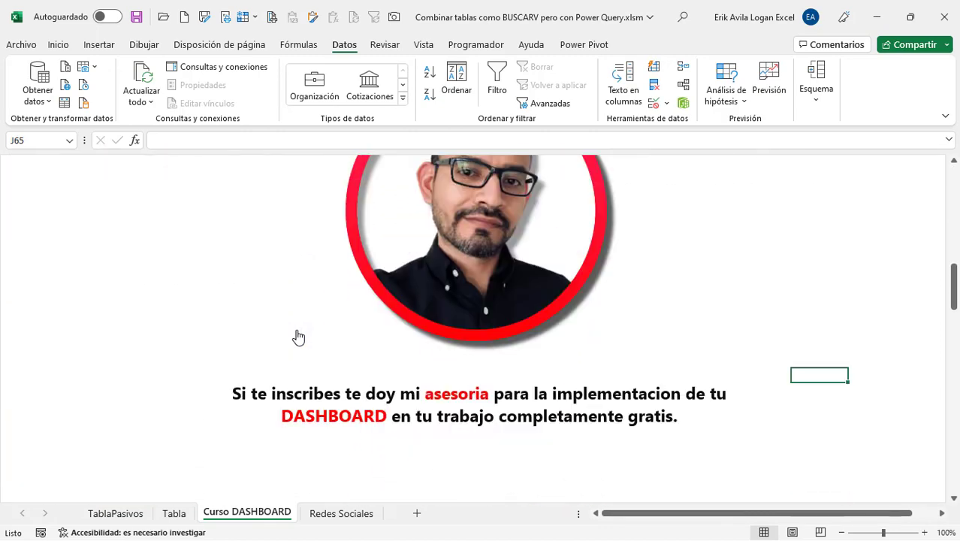
scroll(298, 337, up, 1)
scroll(298, 337, up, 2)
scroll(299, 337, up, 3)
- Scroll to the end of the syllabus, past module 10.02 and the enrolment link
scroll(298, 337, down, 1)
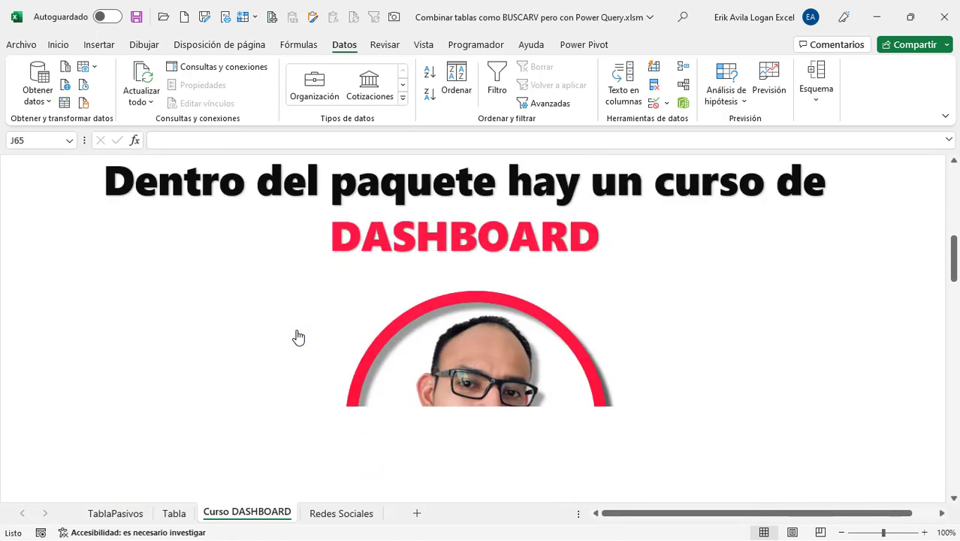
scroll(298, 337, down, 6)
scroll(298, 337, down, 3)
scroll(298, 337, down, 3)
scroll(298, 337, down, 1)
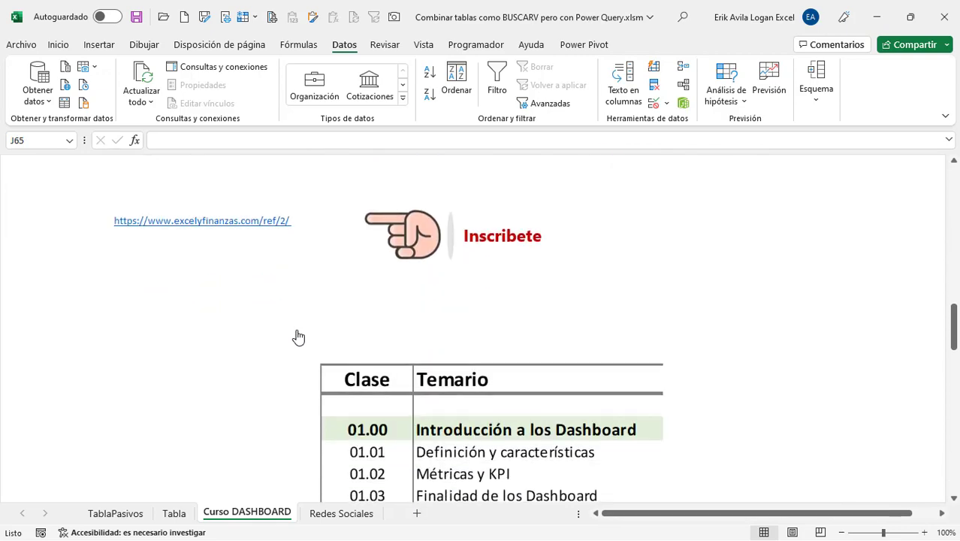
scroll(298, 337, down, 4)
scroll(298, 337, down, 2)
scroll(298, 337, down, 3)
scroll(298, 337, down, 2)
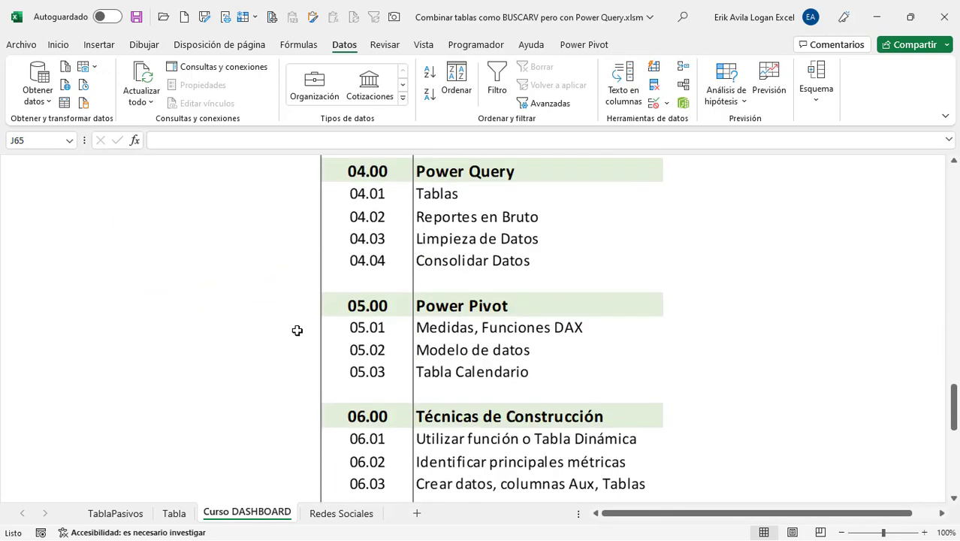
scroll(299, 338, down, 1)
scroll(297, 330, down, 2)
scroll(297, 330, down, 4)
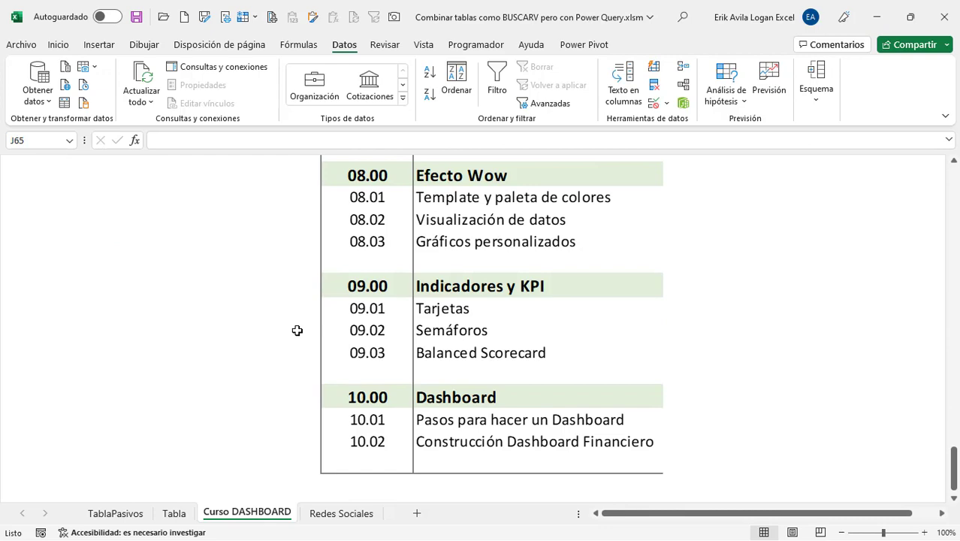
- Scroll back up to the Clase/Temario table header
scroll(297, 331, up, 9)
scroll(298, 331, up, 1)
scroll(297, 331, up, 1)
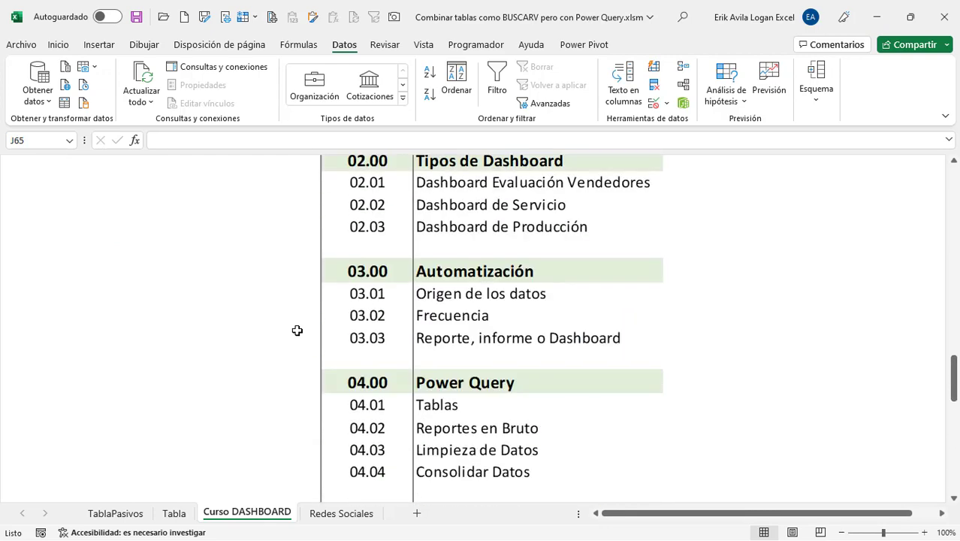
scroll(297, 331, up, 1)
scroll(298, 331, up, 2)
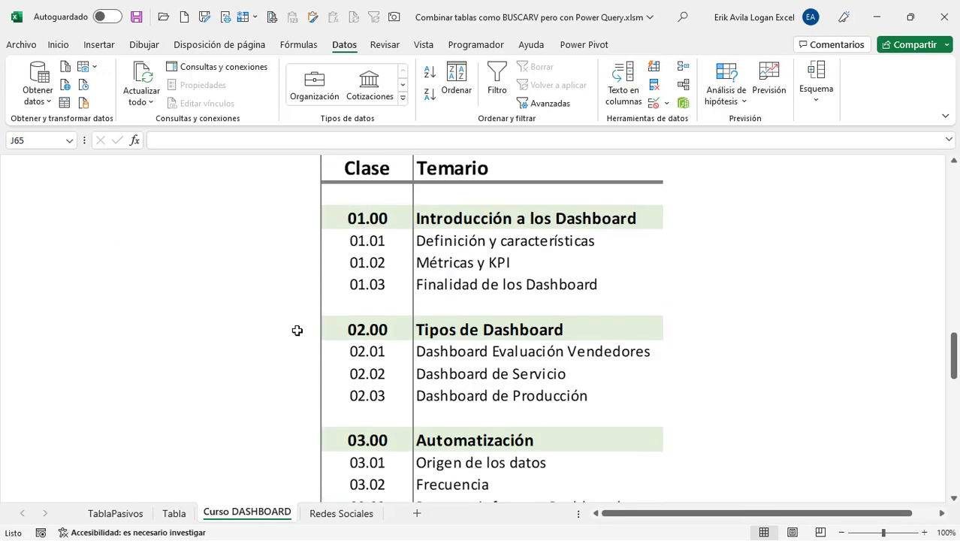
scroll(298, 330, up, 2)
scroll(298, 331, up, 3)
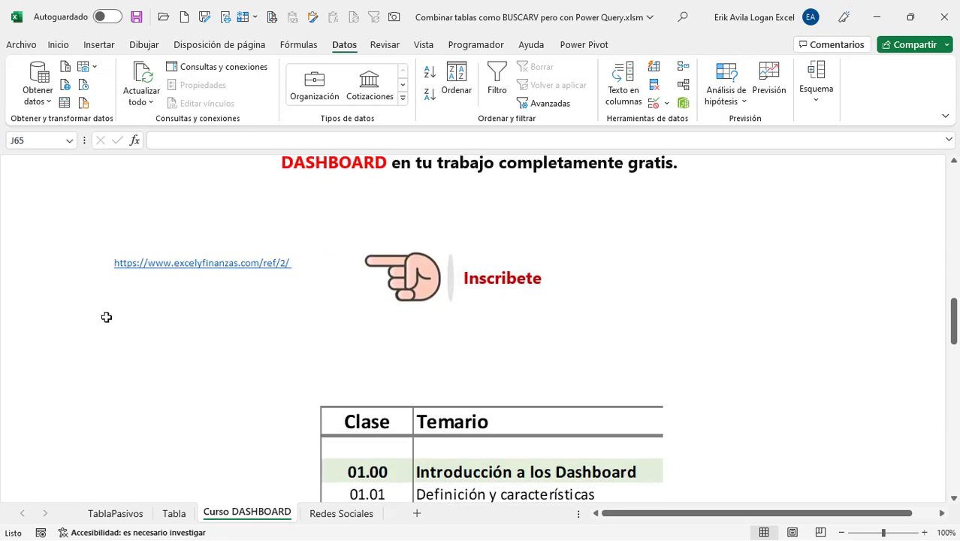
- Scroll up to the top of the Curso DASHBOARD sheet and its price banner
scroll(110, 317, up, 2)
scroll(111, 317, up, 1)
scroll(110, 317, up, 3)
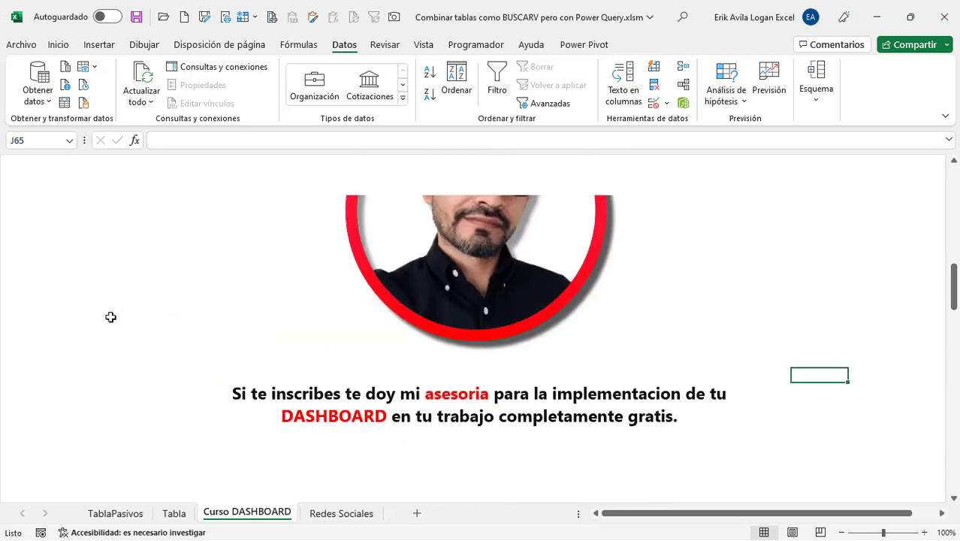
scroll(111, 317, up, 1)
scroll(110, 317, up, 2)
scroll(110, 317, up, 3)
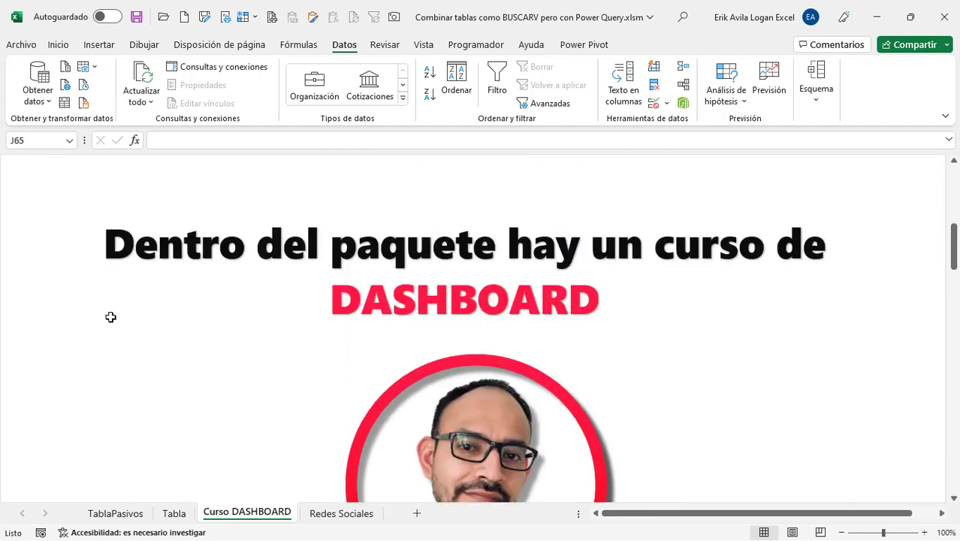
scroll(110, 317, up, 1)
scroll(110, 317, up, 3)
scroll(111, 317, up, 3)
scroll(122, 322, up, 2)
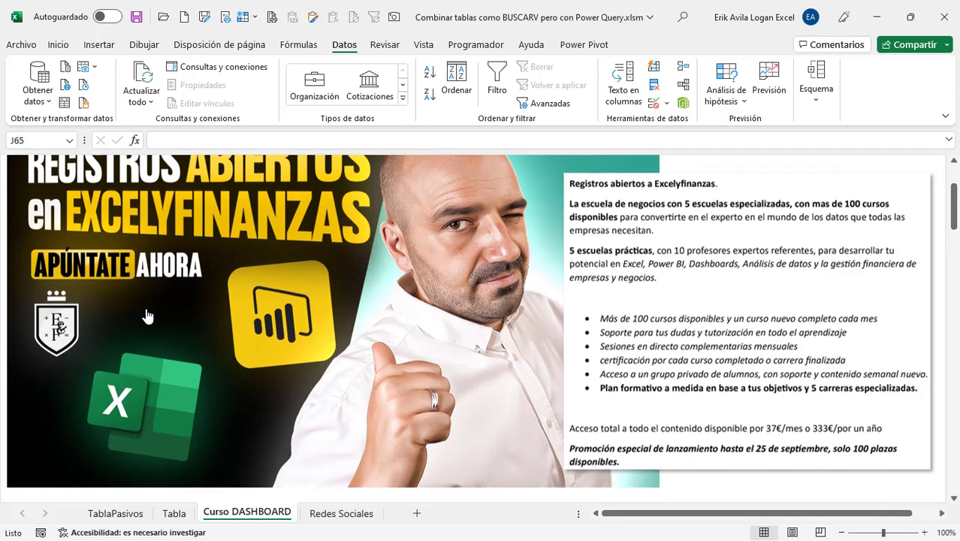
scroll(148, 316, down, 1)
scroll(148, 316, up, 1)
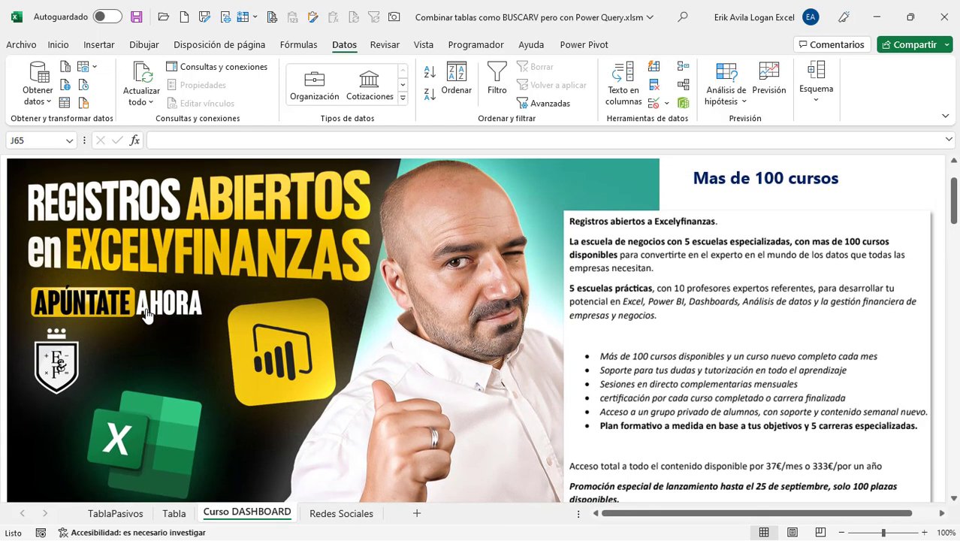
scroll(148, 316, up, 1)
scroll(148, 316, up, 1)
- Scroll down to the red-circled portrait below the DASHBOARD heading
scroll(148, 316, down, 1)
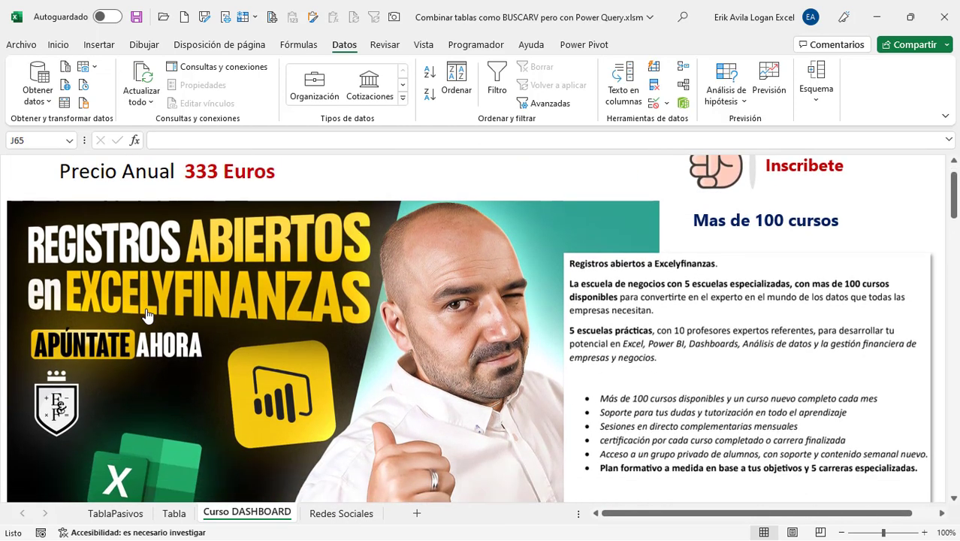
scroll(148, 316, down, 2)
scroll(148, 316, down, 1)
scroll(145, 317, up, 3)
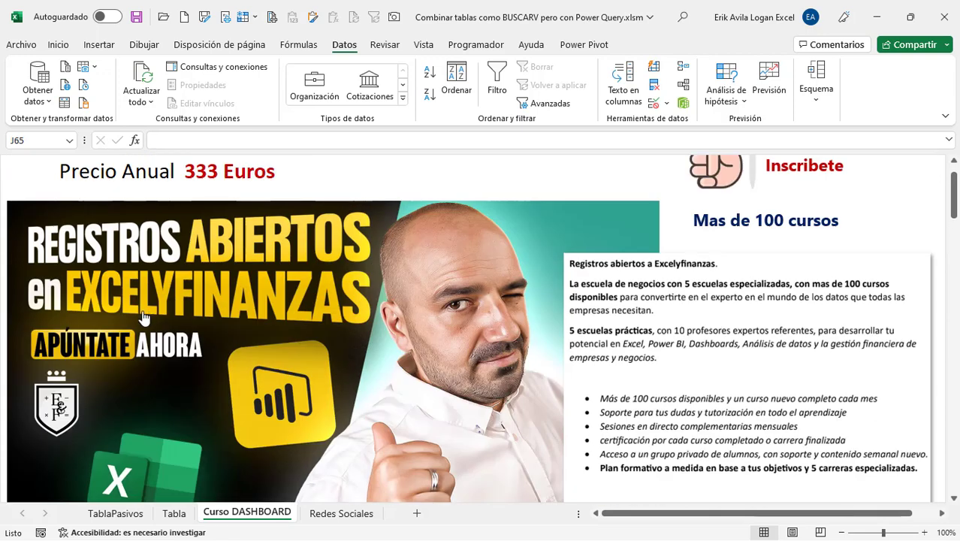
scroll(144, 316, up, 1)
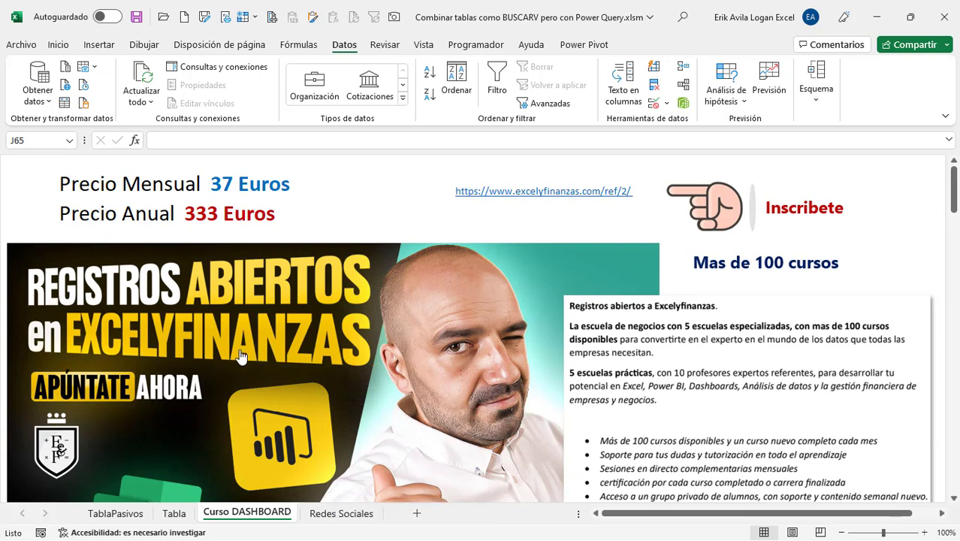
scroll(240, 356, down, 1)
scroll(241, 356, down, 1)
scroll(240, 356, up, 1)
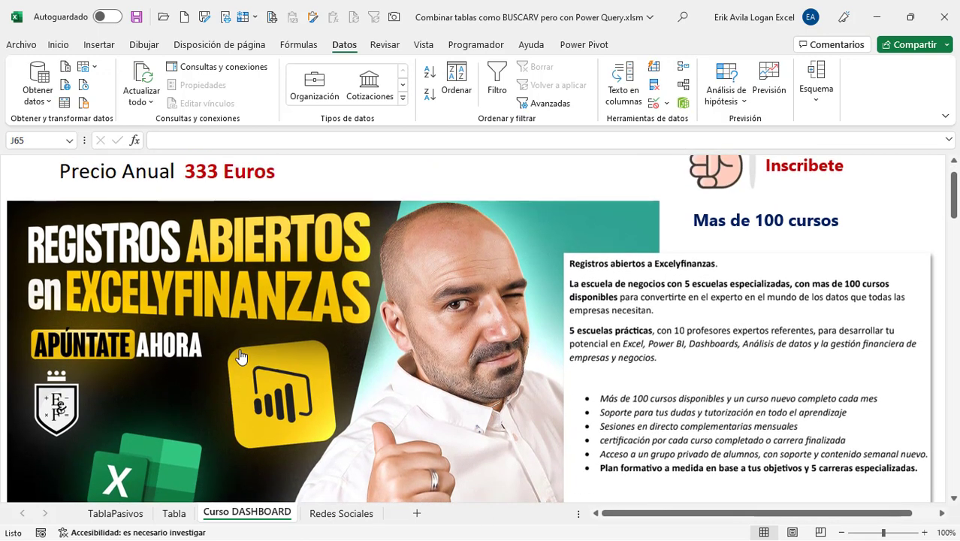
scroll(240, 356, up, 1)
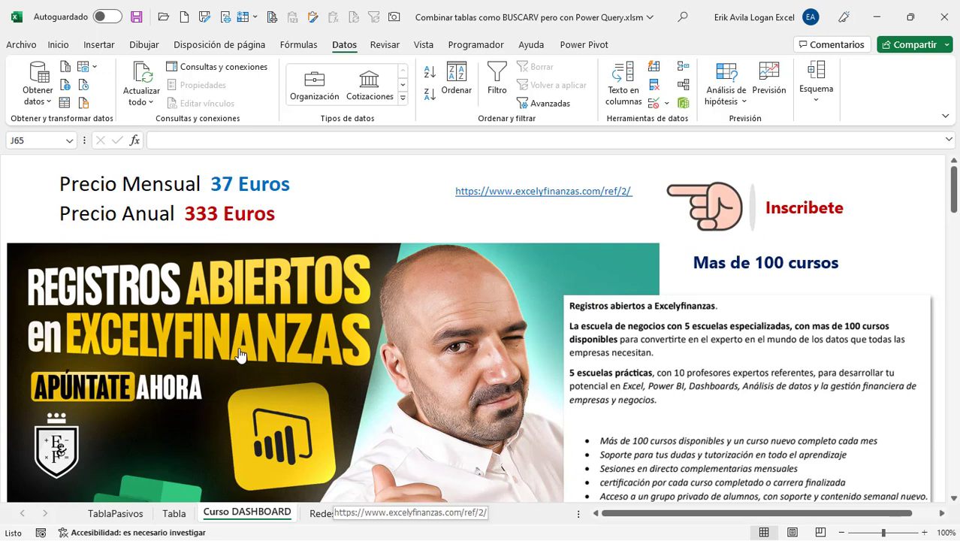
scroll(240, 353, down, 1)
scroll(241, 353, down, 1)
scroll(241, 353, up, 1)
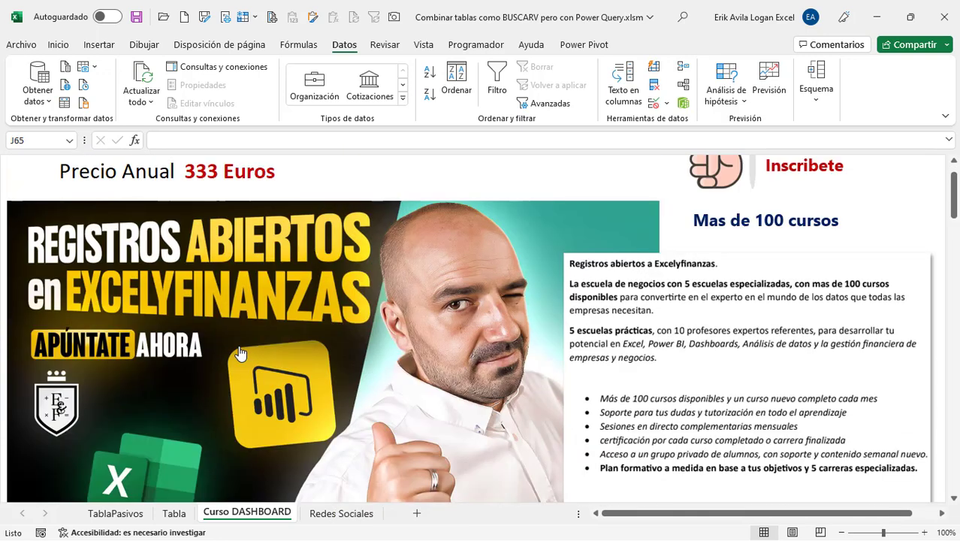
scroll(240, 353, up, 1)
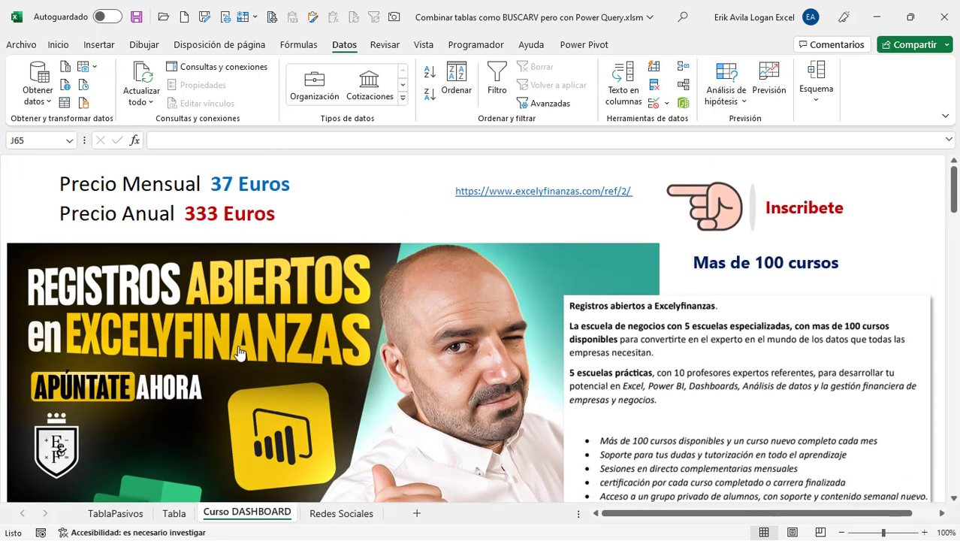
scroll(241, 354, down, 1)
scroll(240, 353, down, 2)
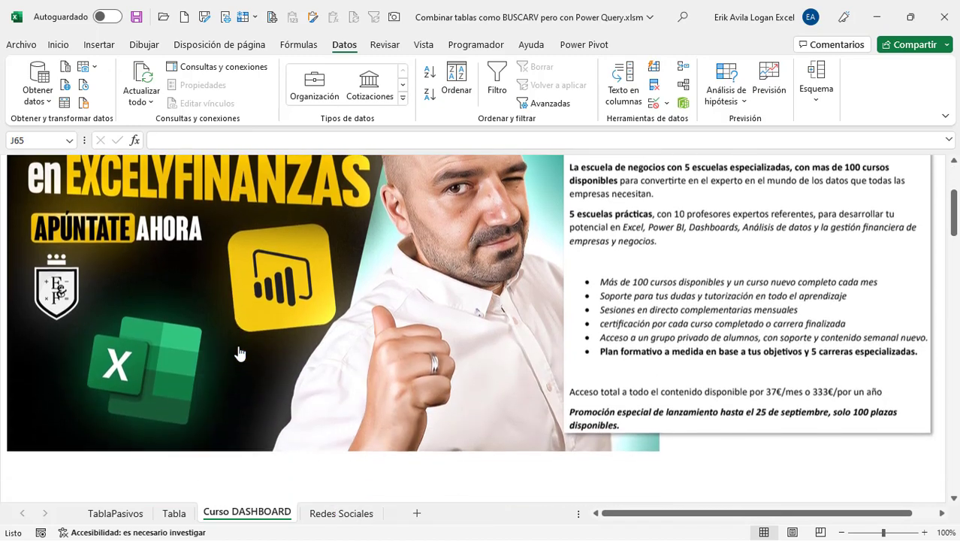
scroll(241, 353, down, 1)
scroll(240, 353, down, 1)
scroll(241, 353, down, 4)
scroll(241, 353, down, 1)
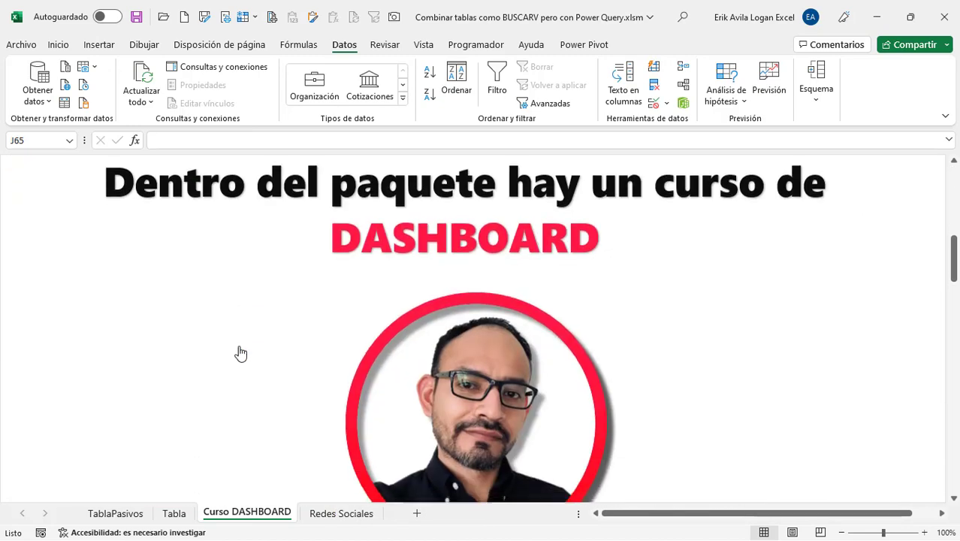
scroll(241, 353, down, 2)
scroll(241, 353, down, 2)
scroll(240, 353, up, 3)
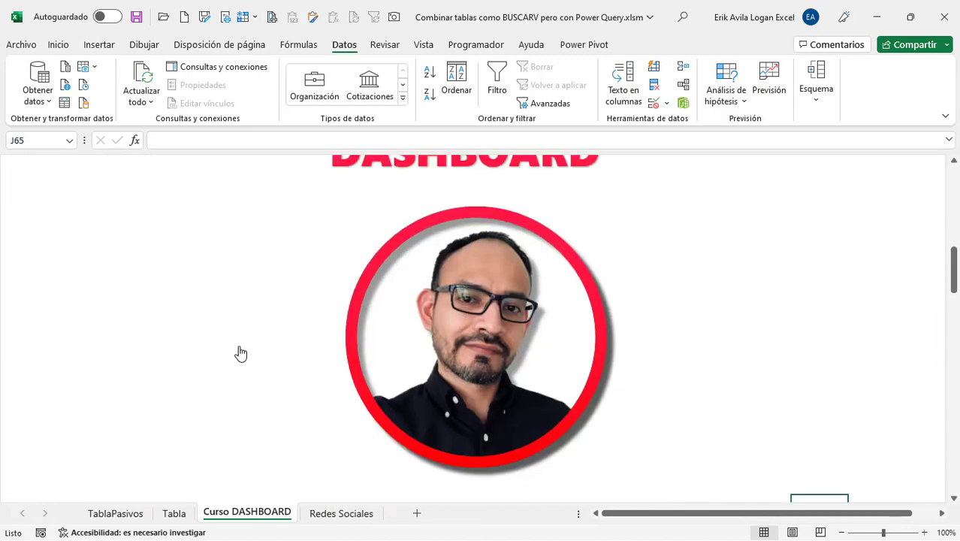